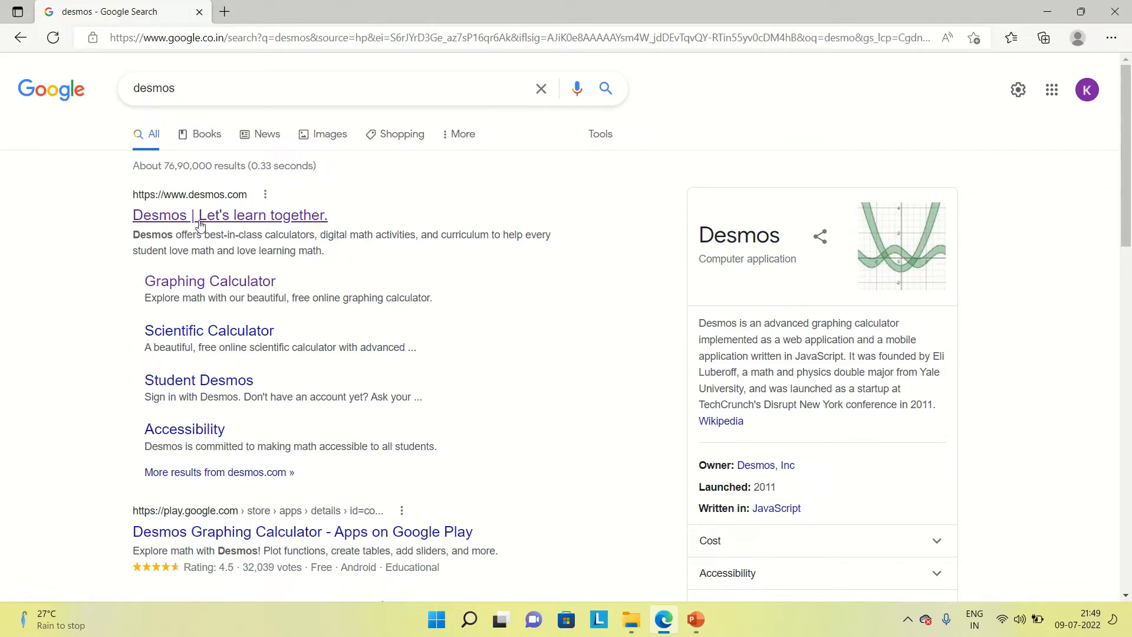
- Open the Desmos graphing calculator and set the graph's angle unit to degrees
left_click(200, 222)
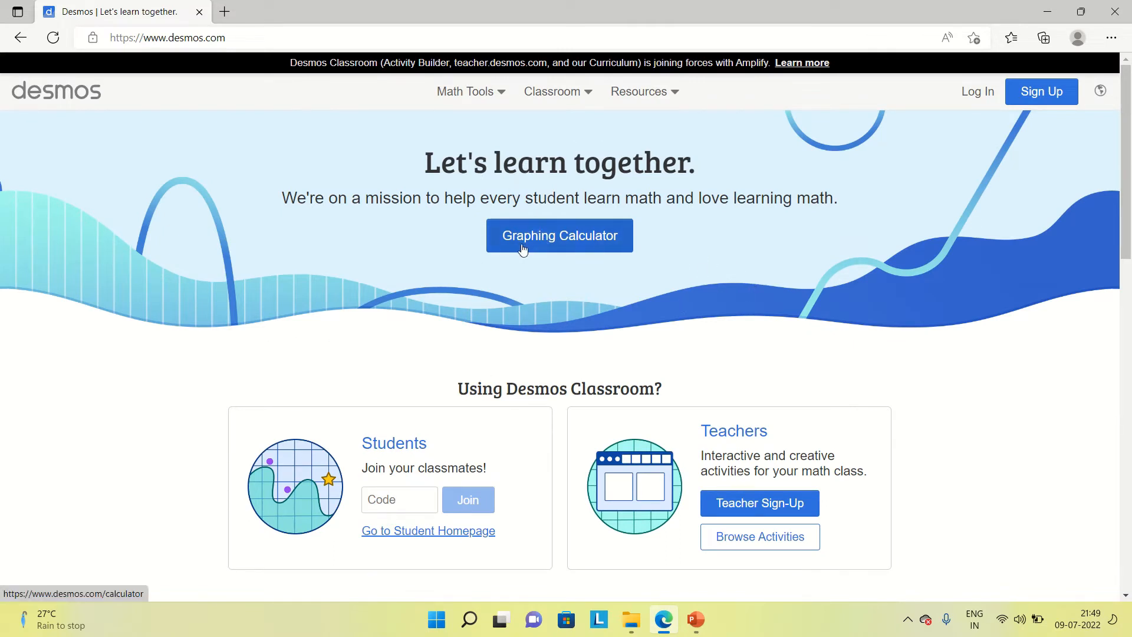
left_click(561, 239)
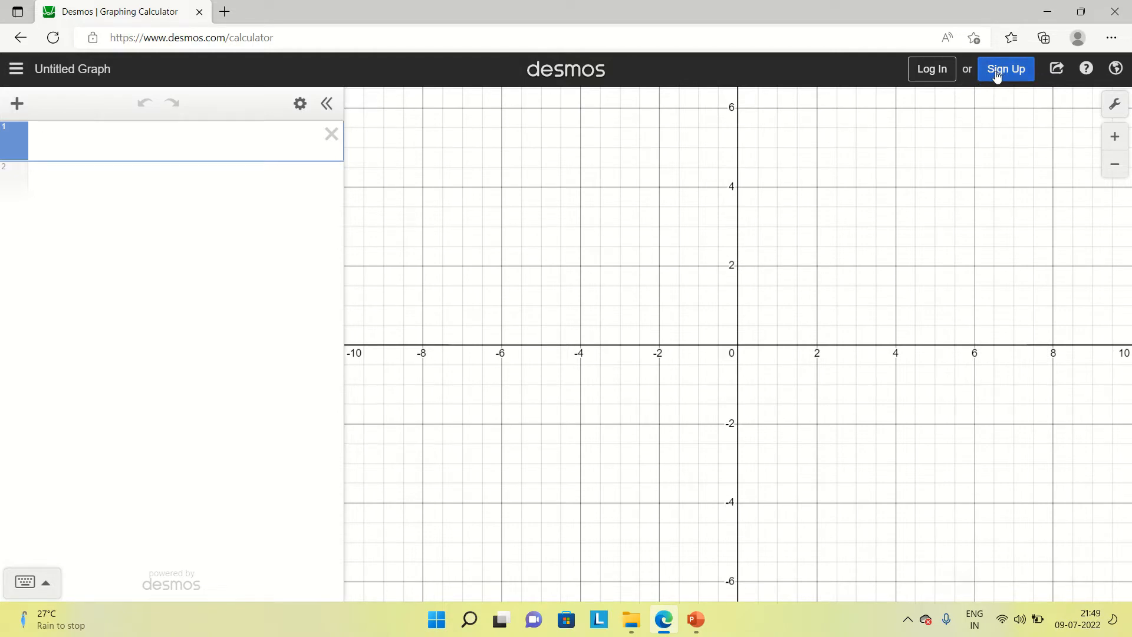
left_click(1118, 107)
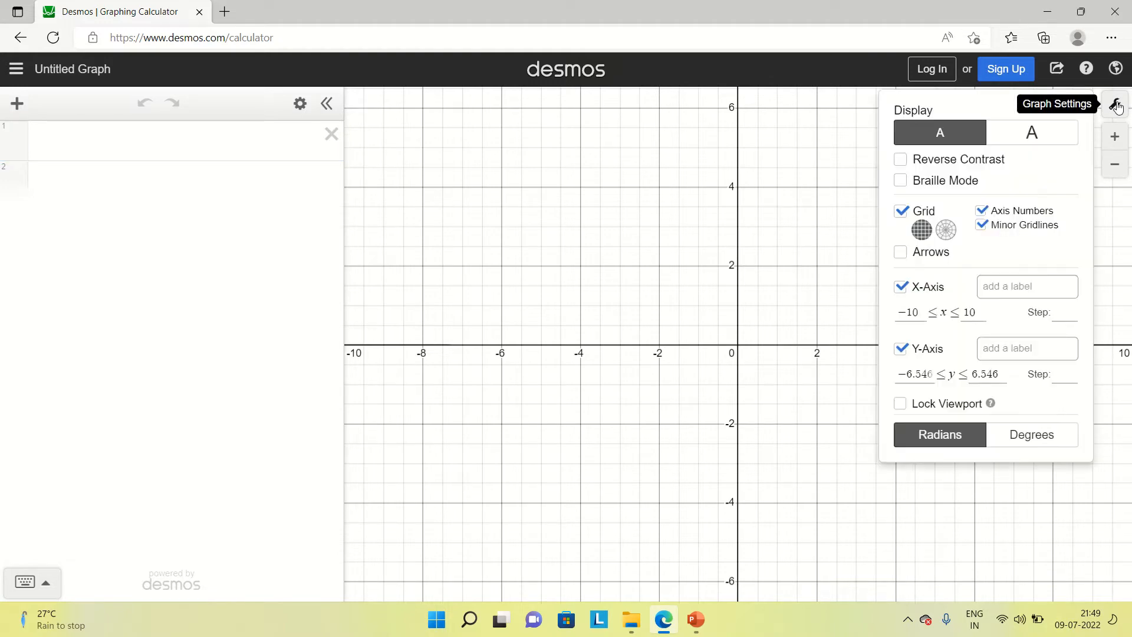
left_click(1033, 446)
left_click(933, 441)
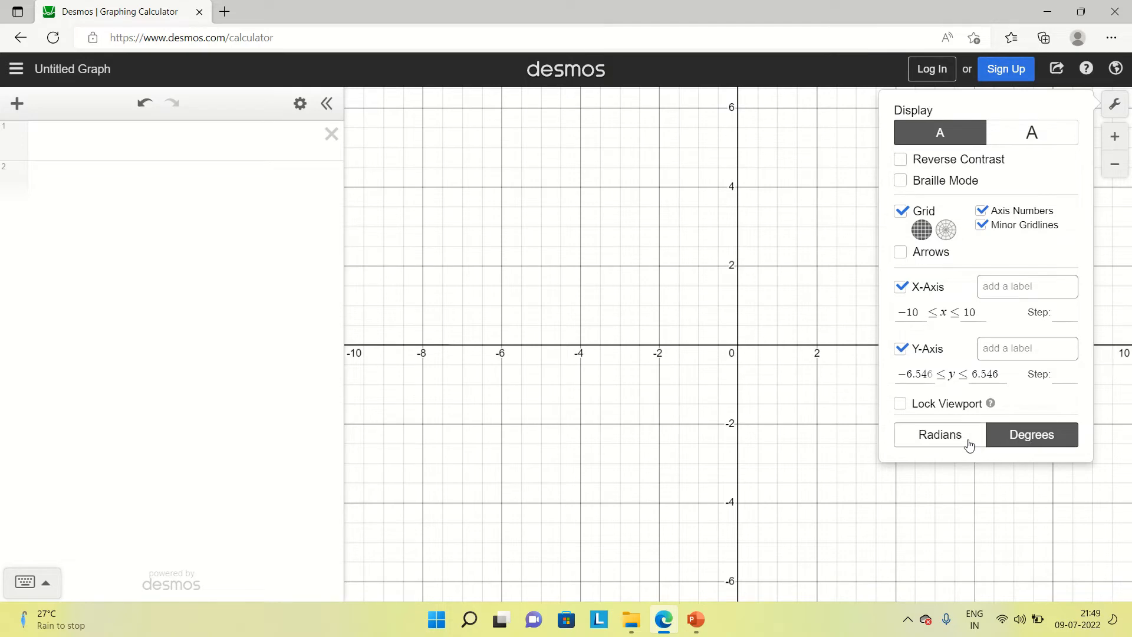
left_click(998, 442)
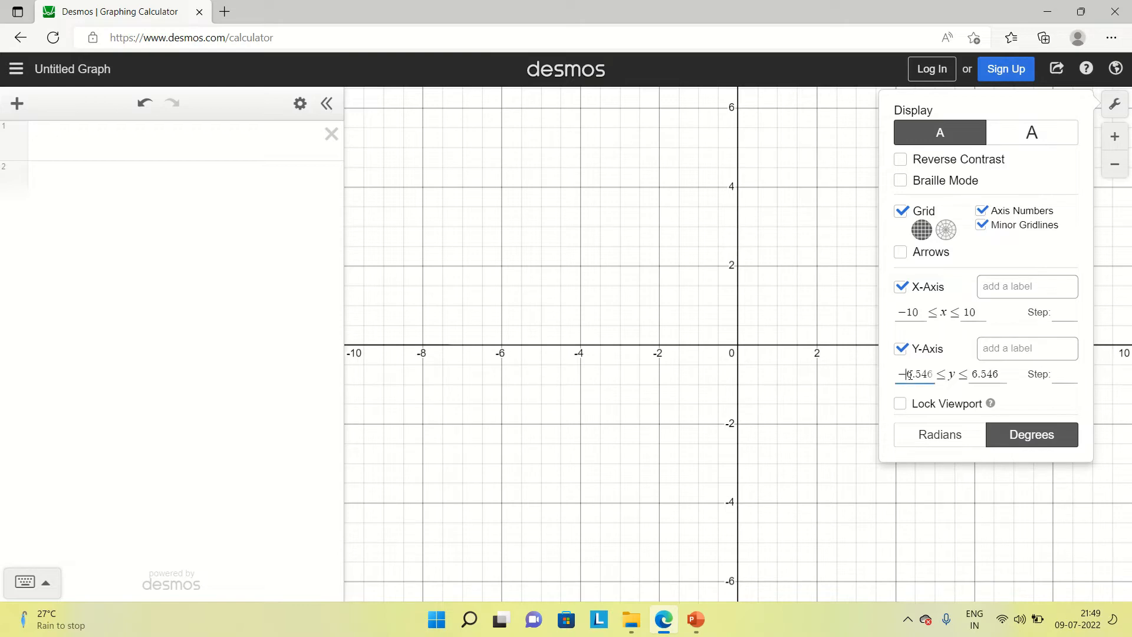
- Set the y-axis range of the graph from −15 to 15
left_click_drag(909, 374, 930, 375)
type("15")
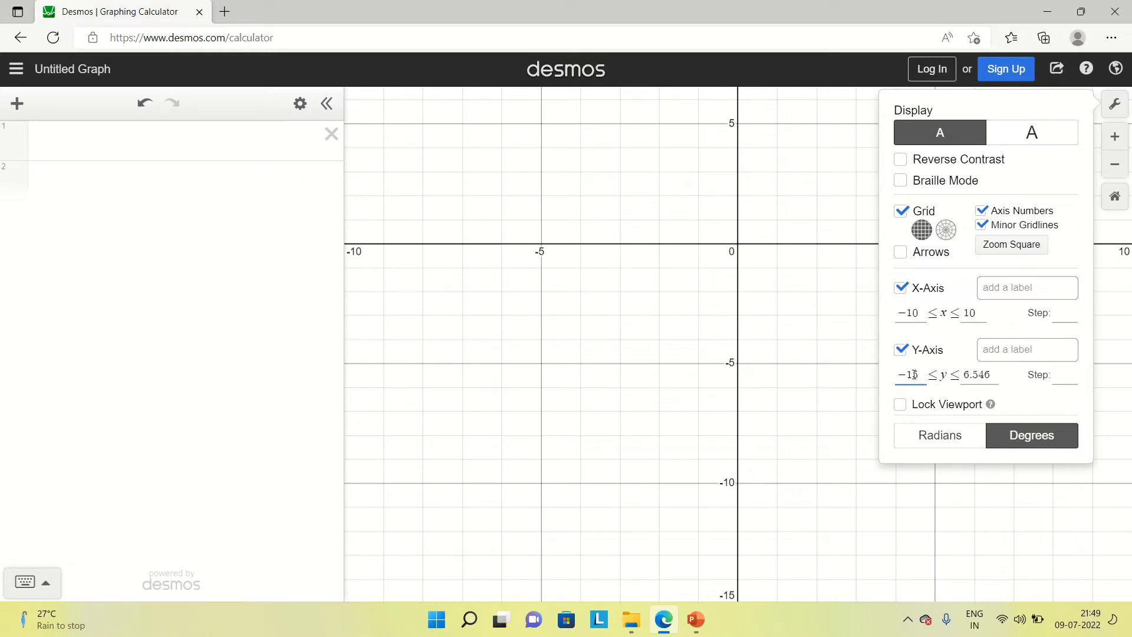
left_click_drag(963, 375, 990, 374)
type("15")
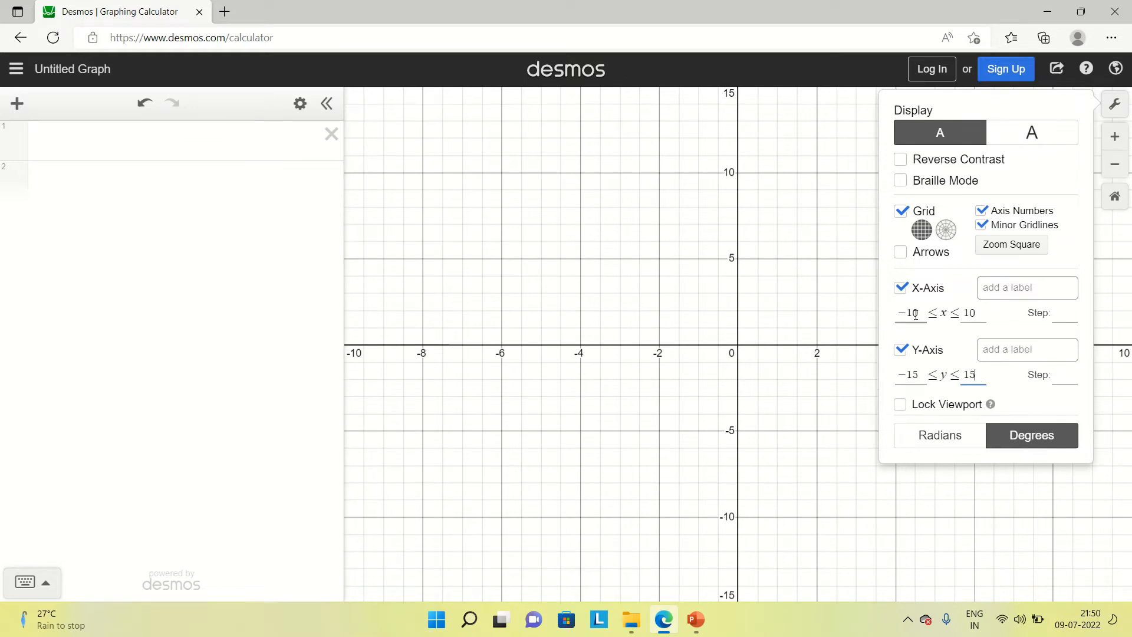
- Set the x-axis range of the graph from −5 to 5
left_click_drag(921, 312, 911, 314)
type("5")
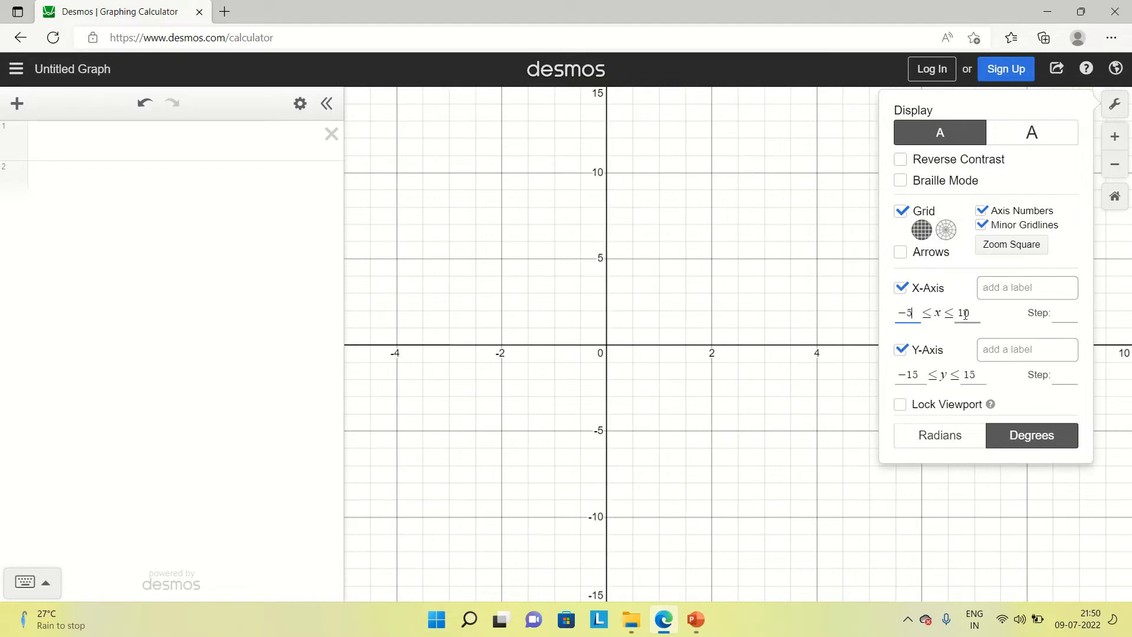
left_click_drag(969, 314, 963, 315)
type("5")
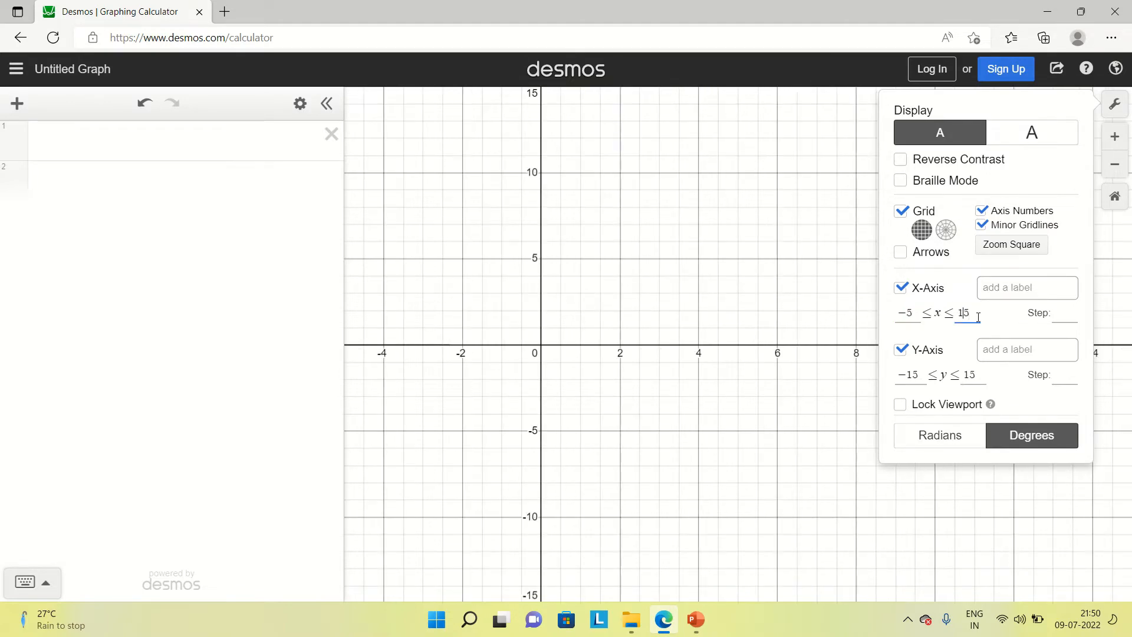
key("Left")
key("BackSpace")
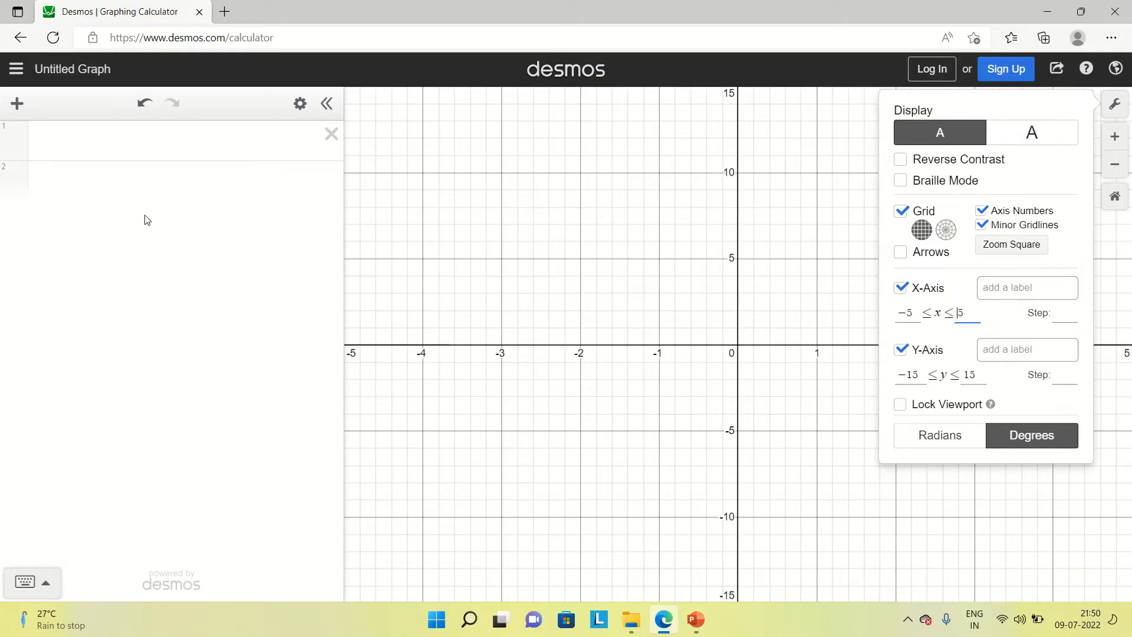
- Plot the first phase voltage by entering the expression v_1 = 10 sin(314t)
left_click(139, 141)
type("v_1")
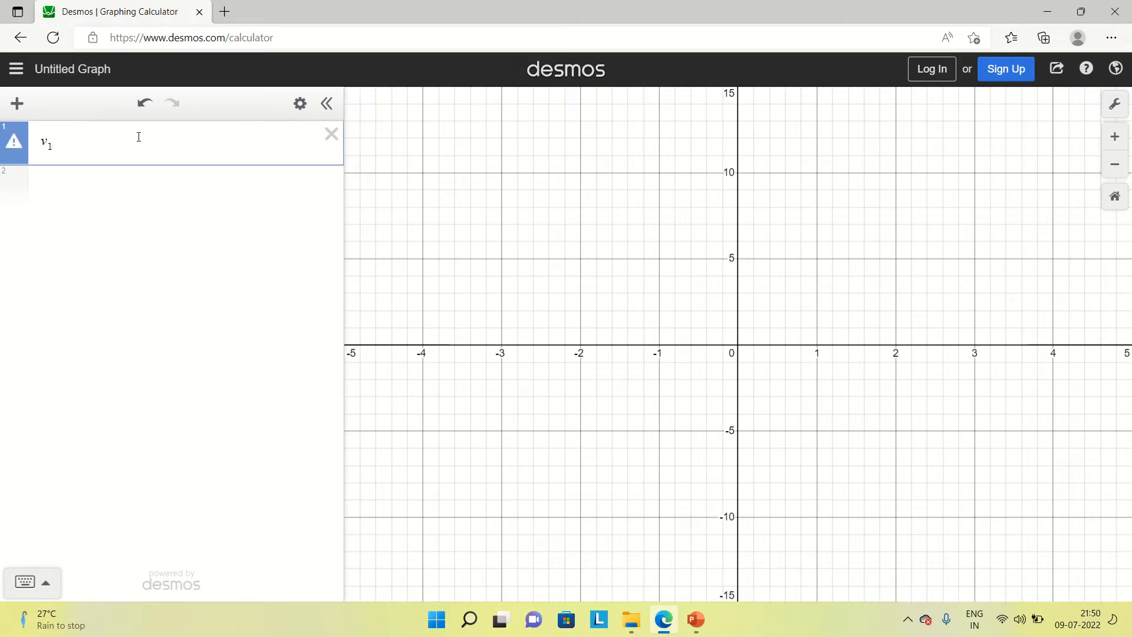
type("=10")
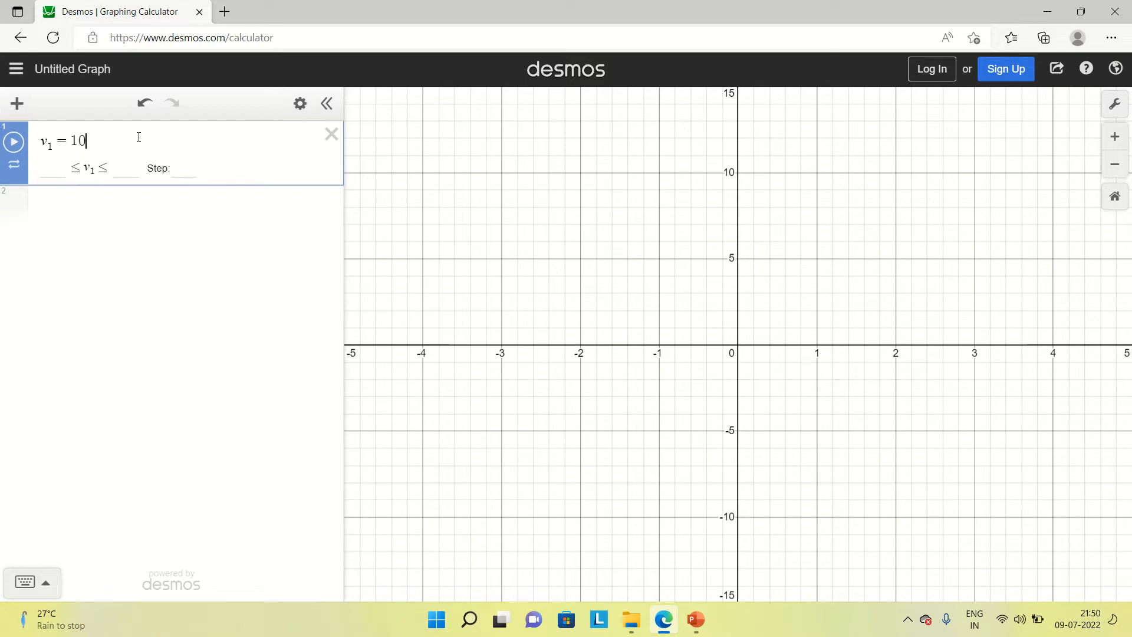
type("sin(")
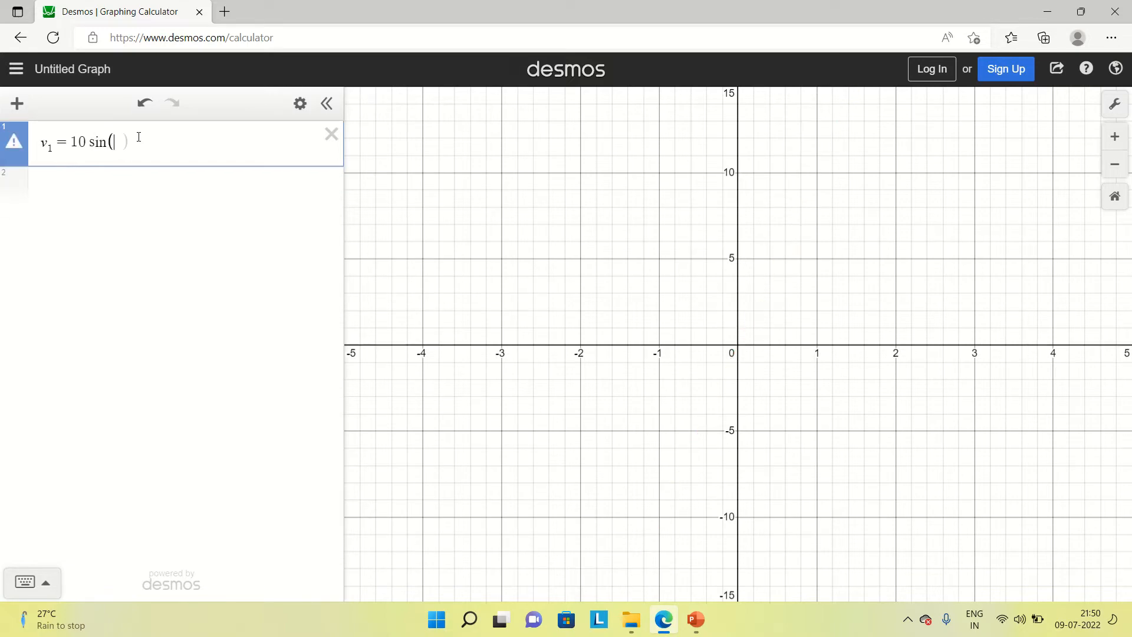
type("314")
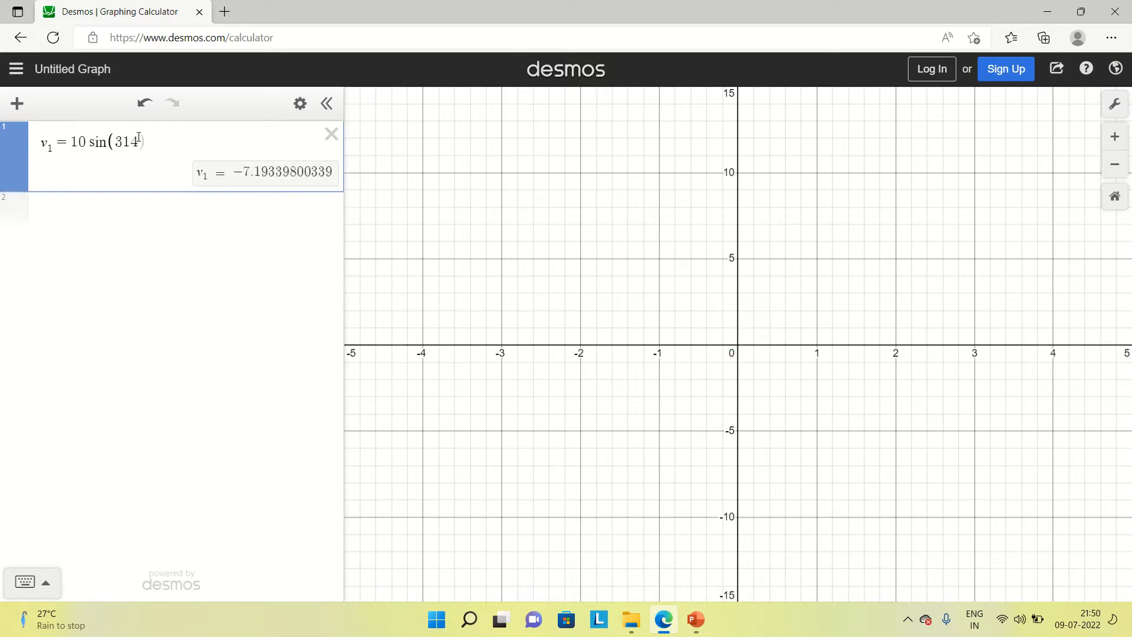
type("t")
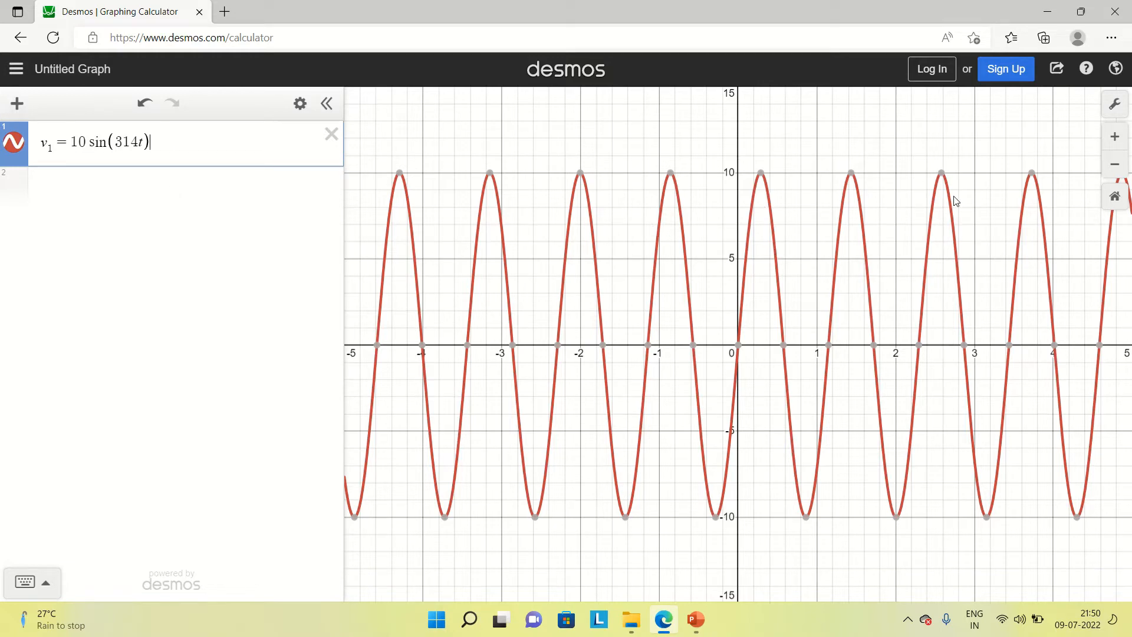
- Add a second expression, v_2 = 10 sin(314t − 120), reusing the sine term copied from v_1
left_click(190, 196)
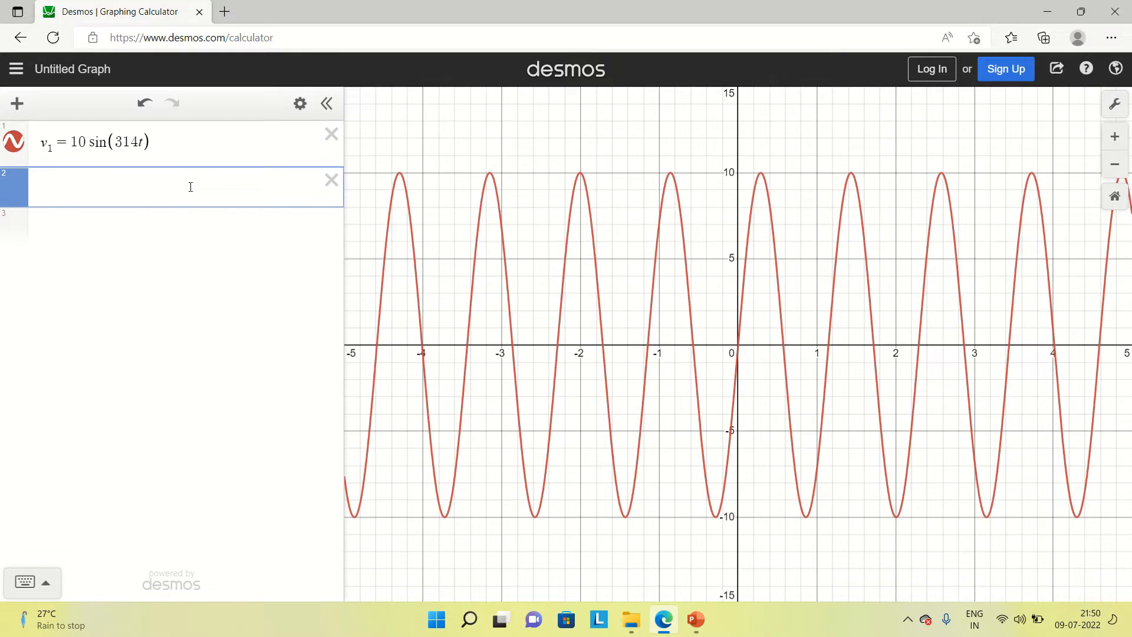
type("v_2 =")
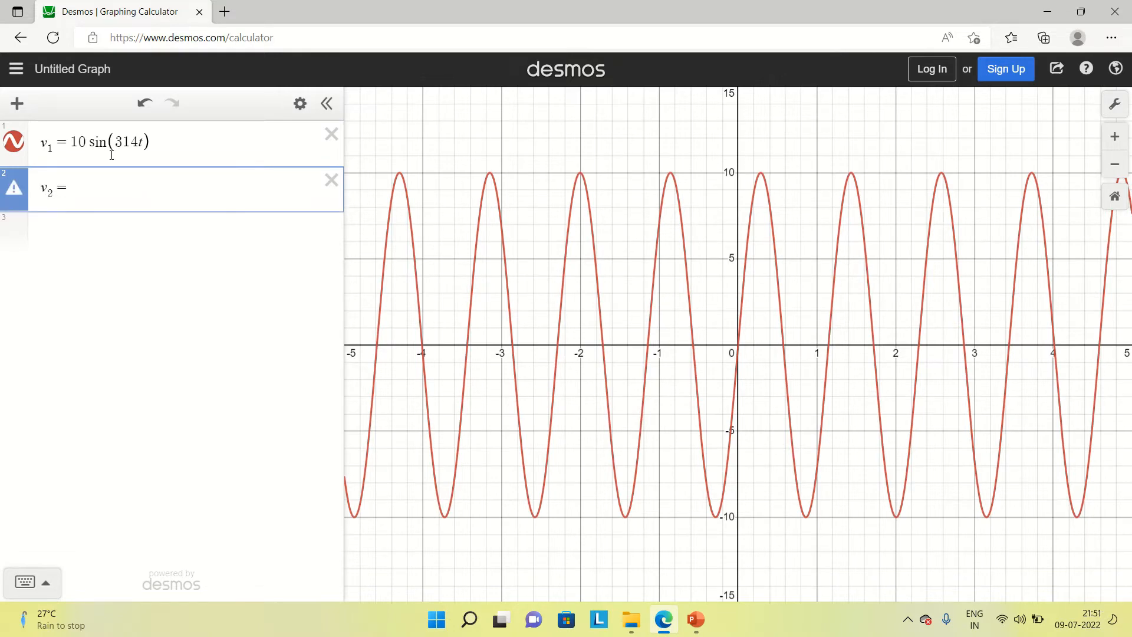
left_click_drag(73, 142, 135, 150)
key("ctrl+c")
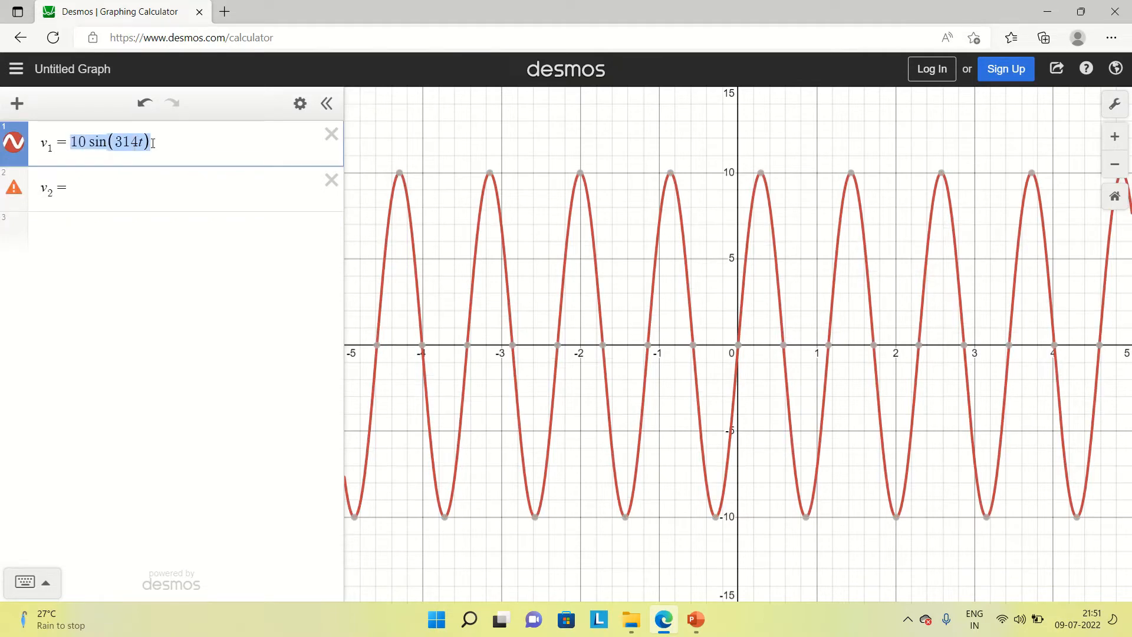
left_click(94, 190)
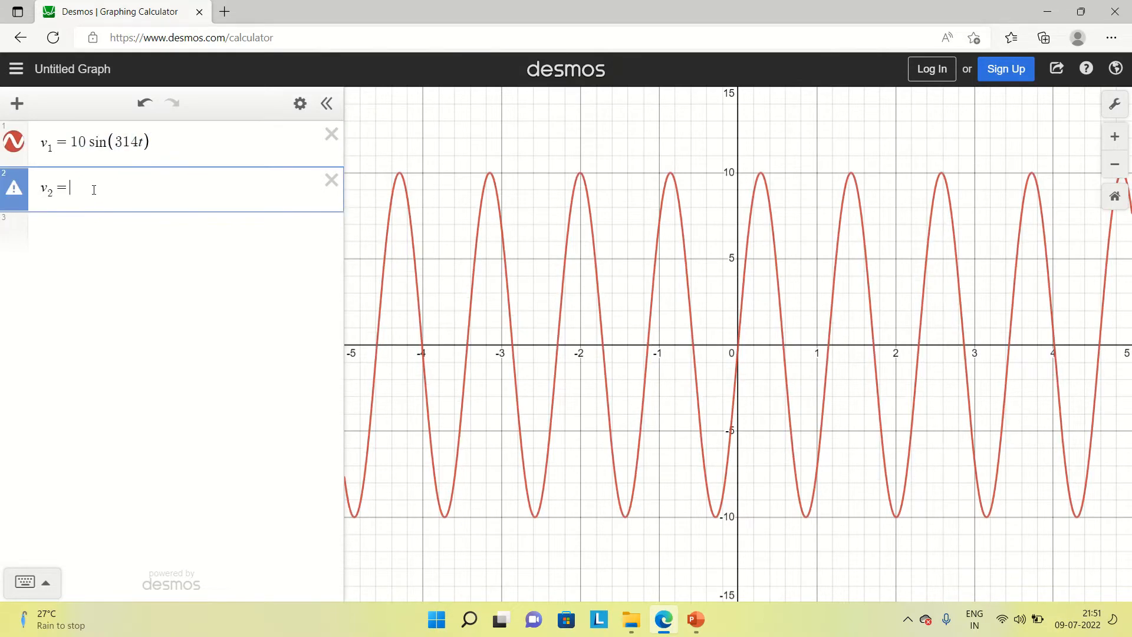
key("ctrl+v")
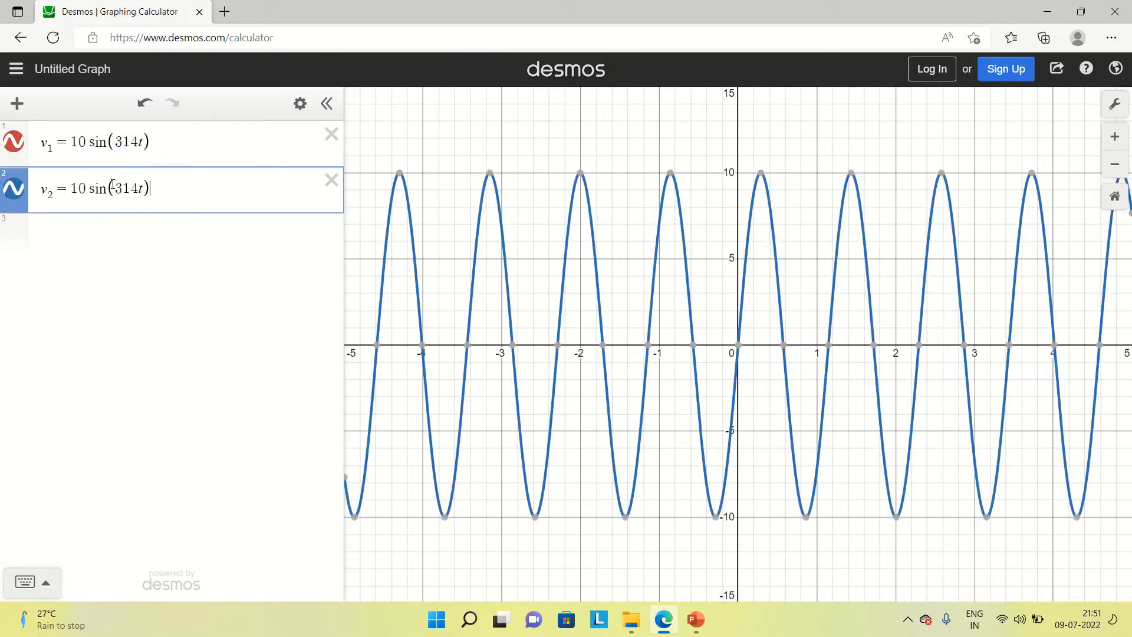
left_click(143, 189)
type("-120")
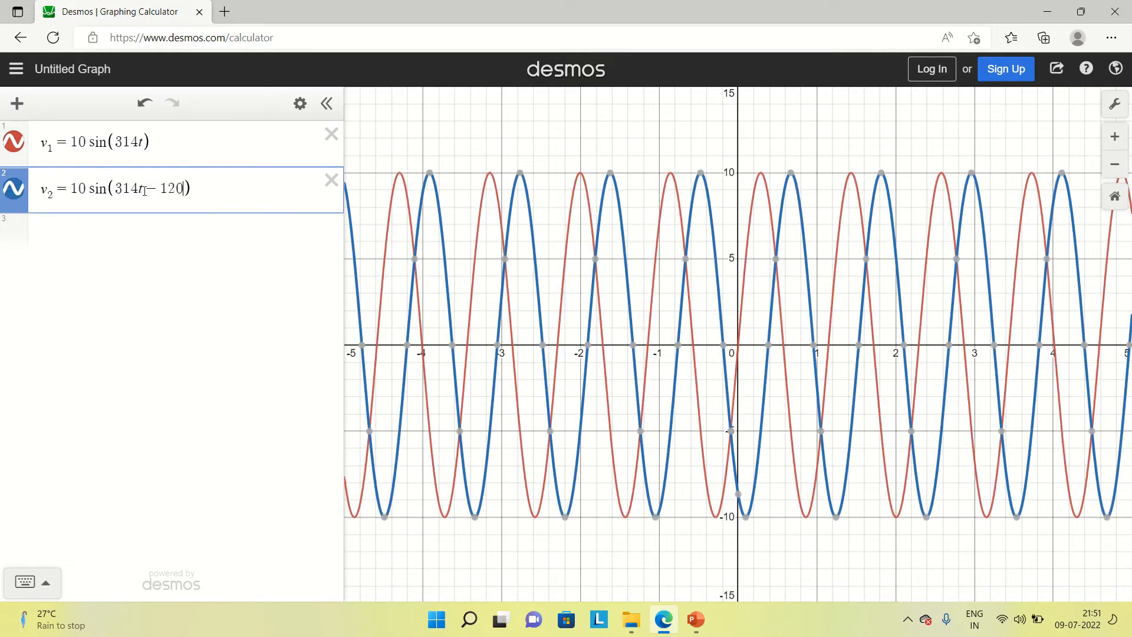
- Duplicate the v_2 expression on the third line and change the copy to v_3 = 10 sin(314t + 120)
left_click_drag(201, 185, 42, 199)
key("ctrl+c")
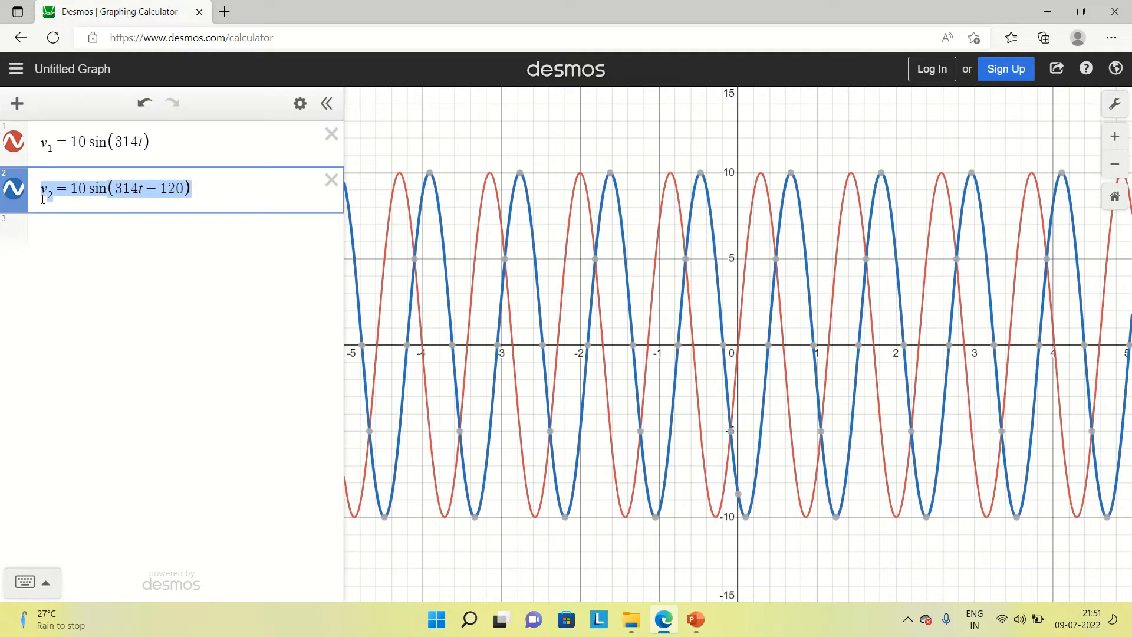
left_click(63, 236)
key("ctrl+v")
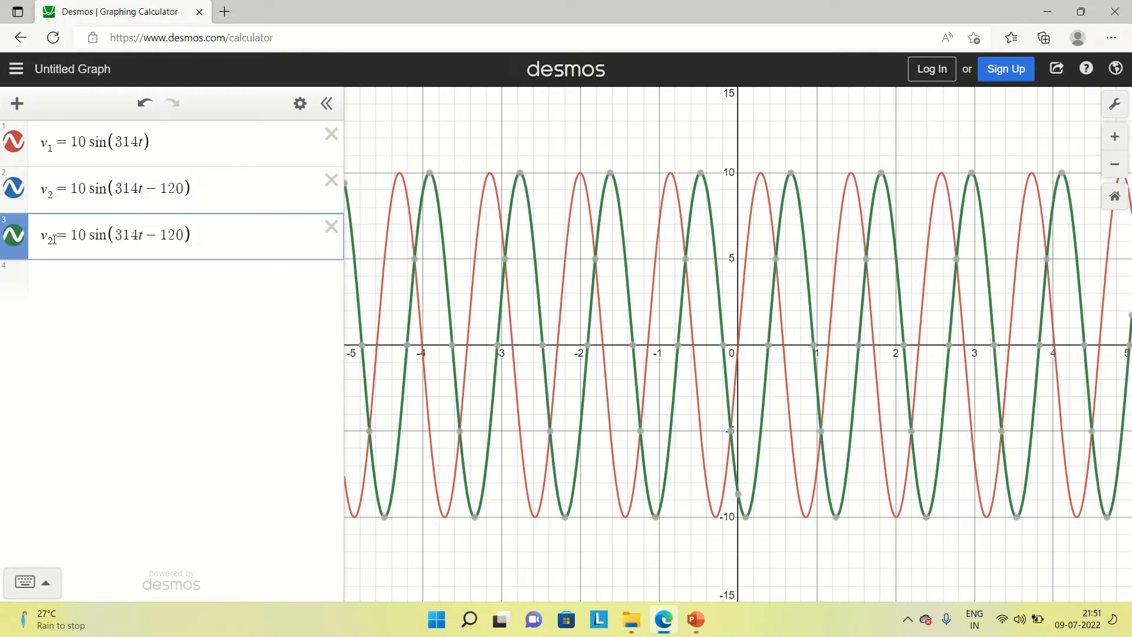
key("BackSpace")
type("3")
left_click(159, 234)
key("BackSpace")
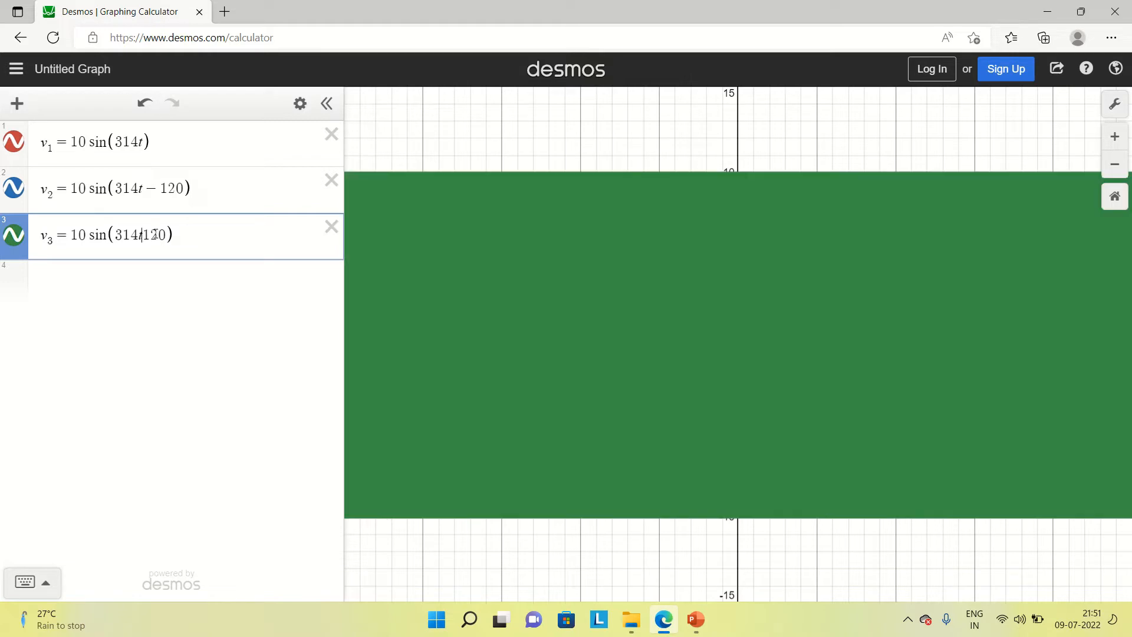
type("+")
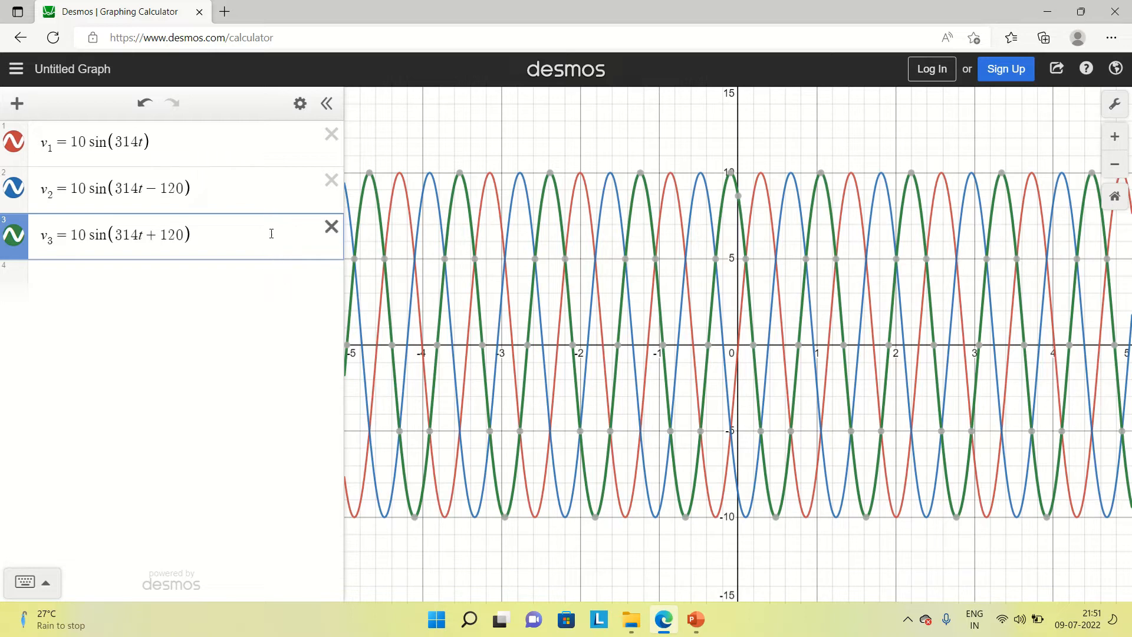
- Change the line color of the v_2 curve to orange, keeping the curve shown
left_click(15, 190)
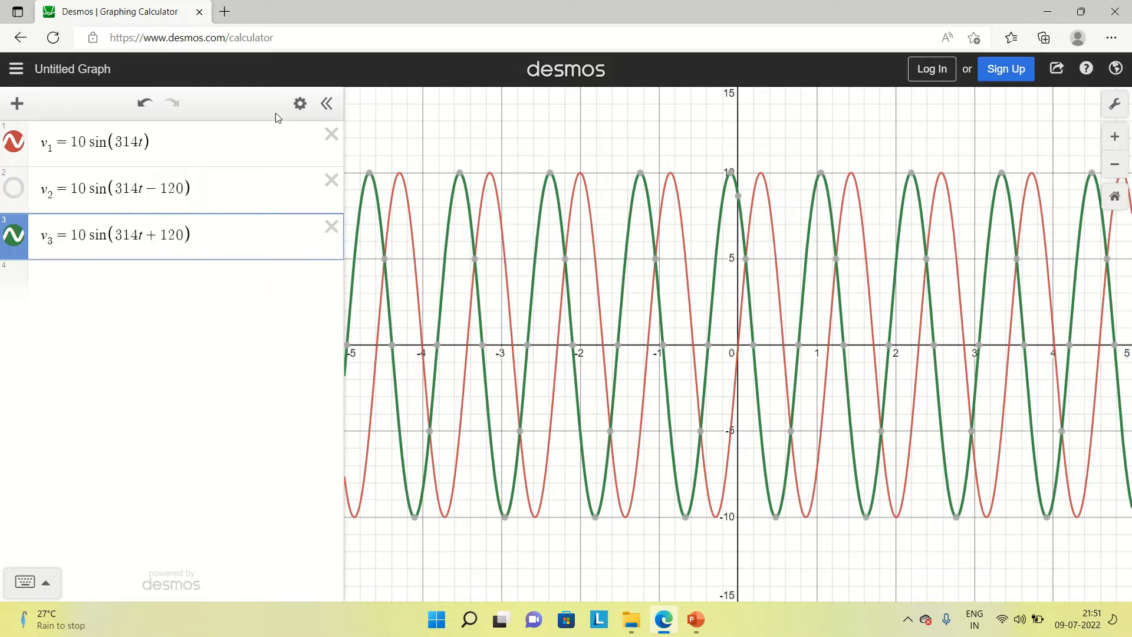
left_click(15, 194)
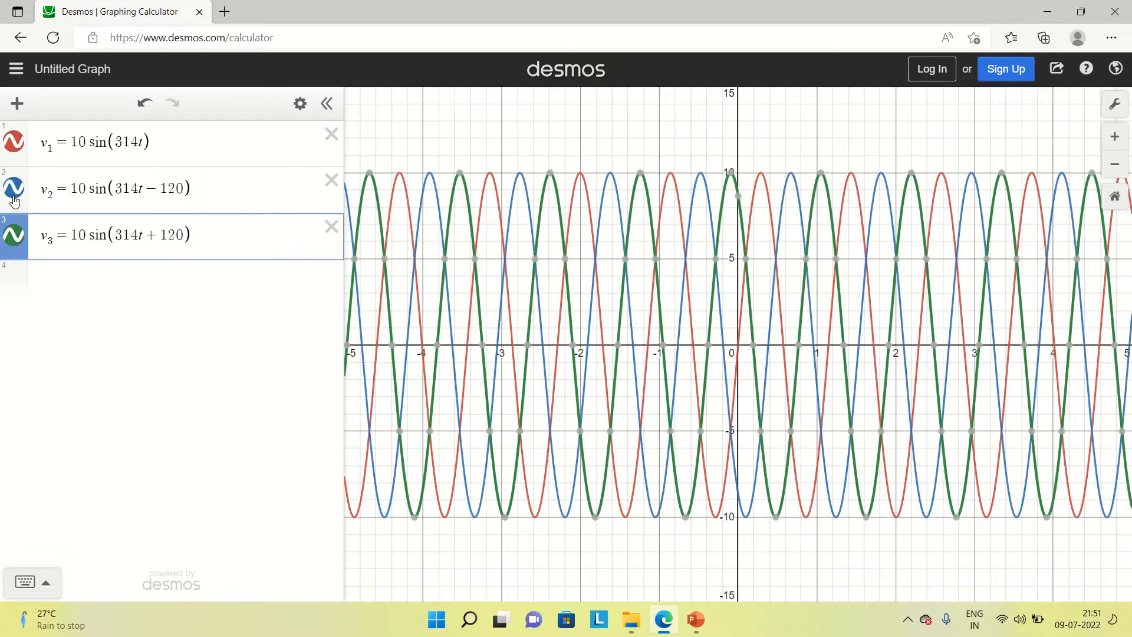
left_click(300, 105)
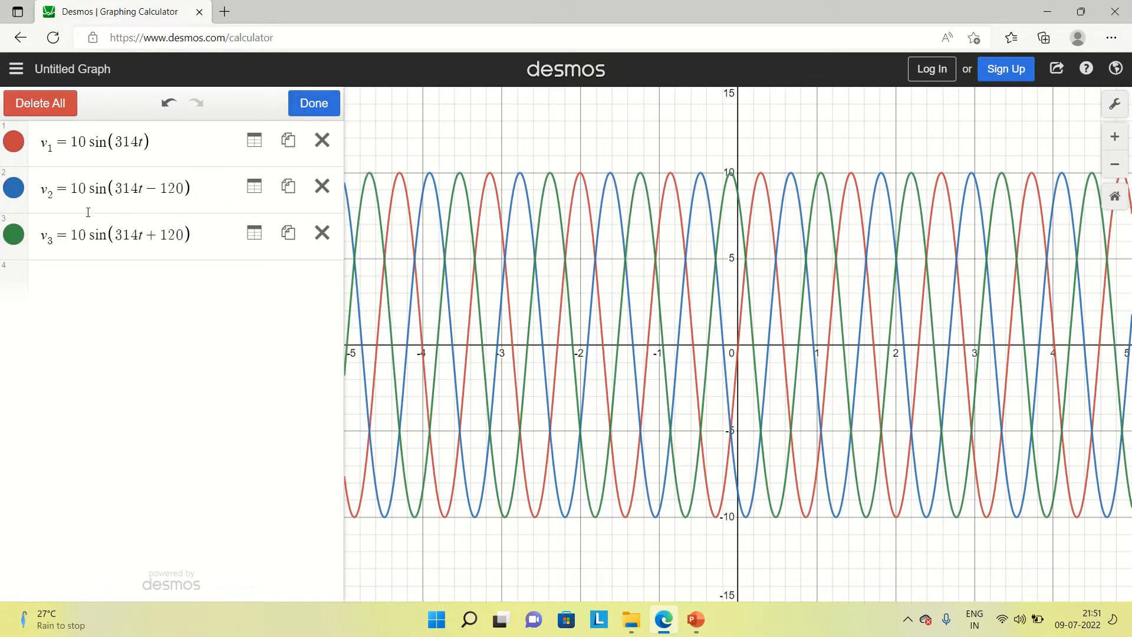
left_click(11, 198)
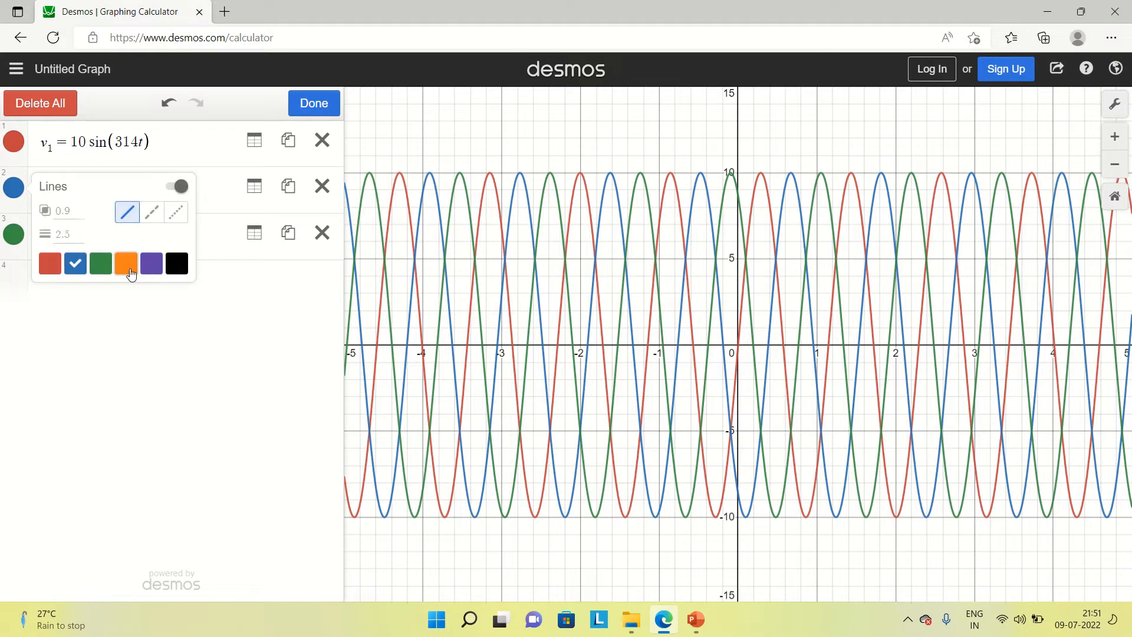
left_click(127, 264)
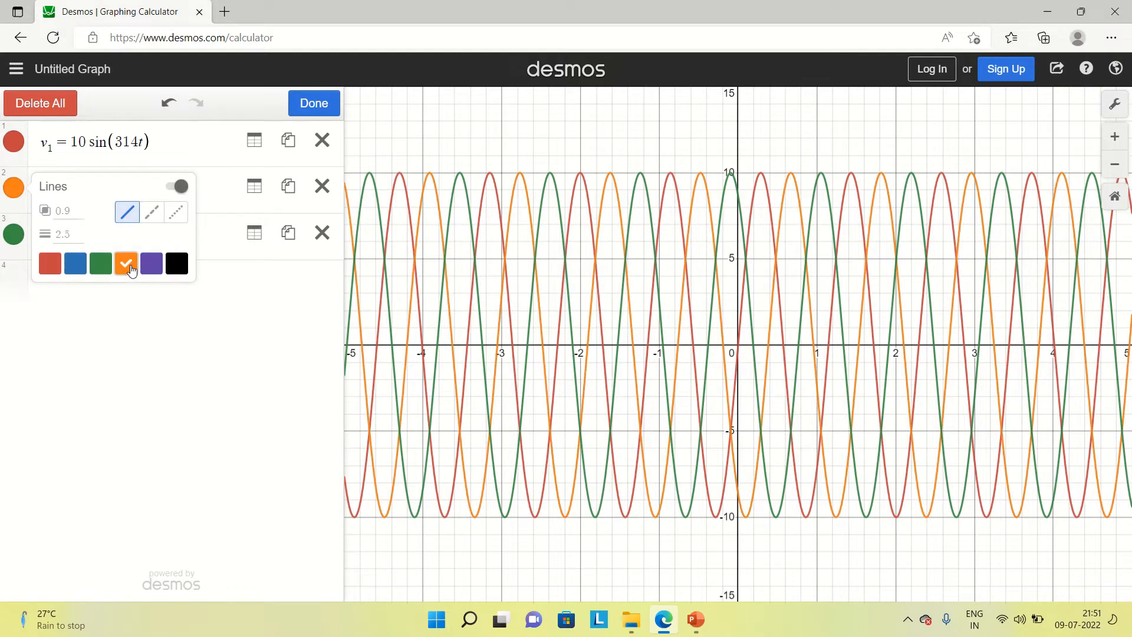
left_click(314, 103)
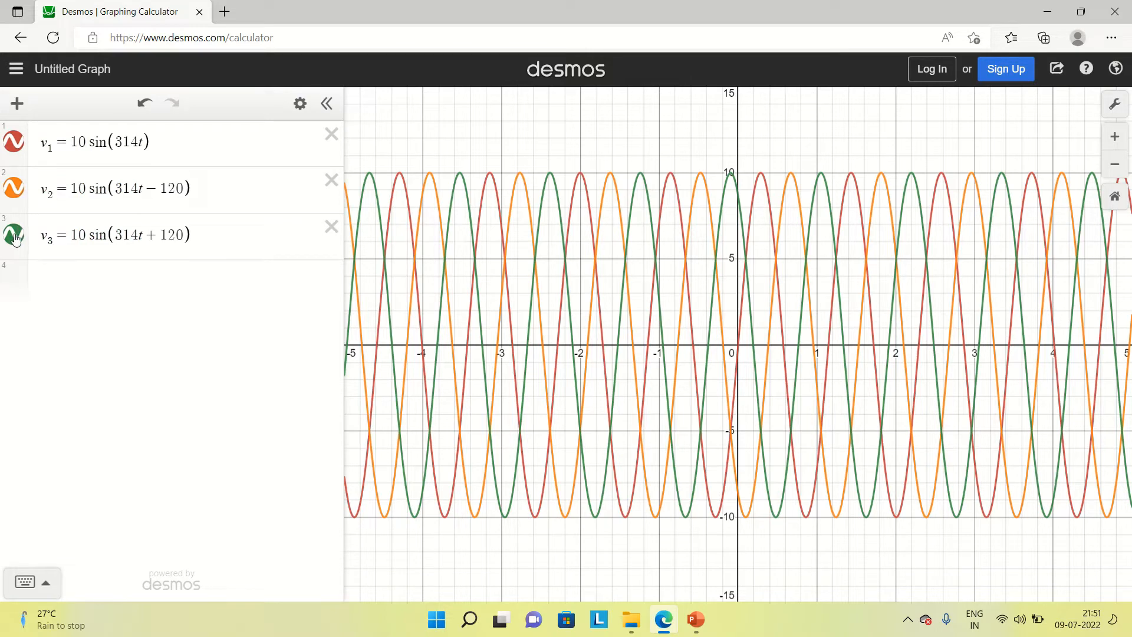
- Change the line color of the v_3 curve to blue and finish editing the expression list
left_click(300, 104)
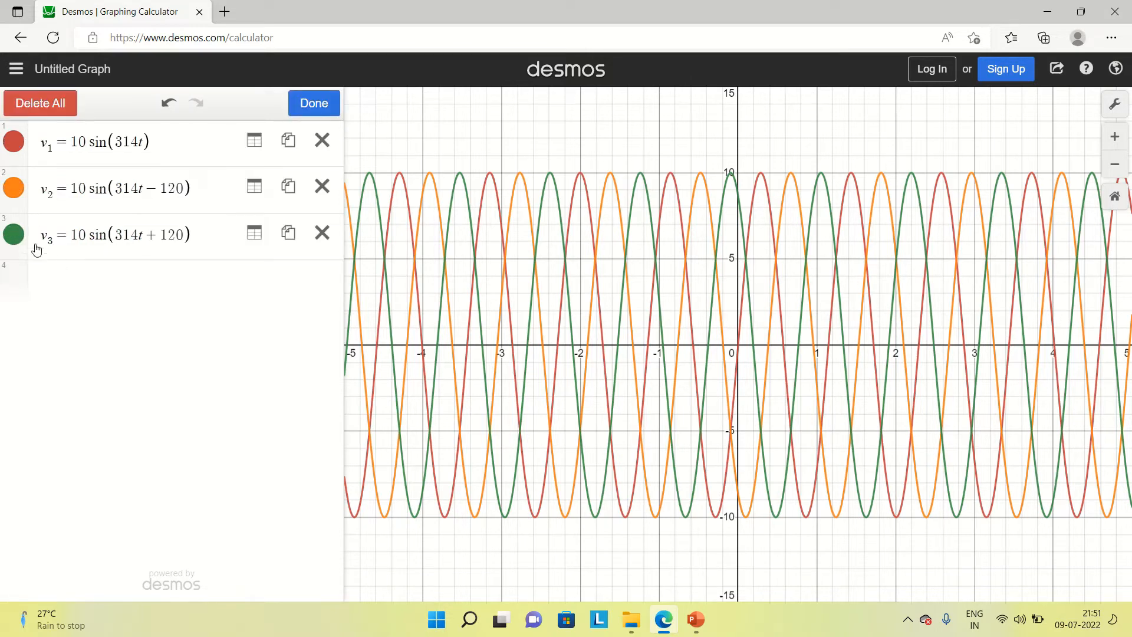
left_click(14, 235)
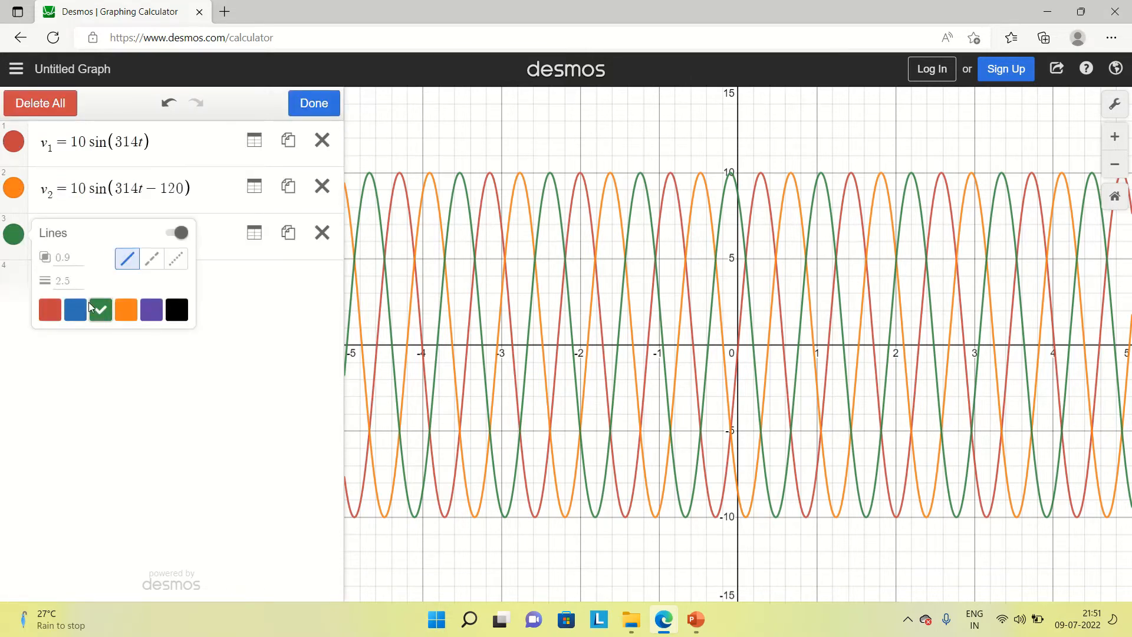
left_click(83, 310)
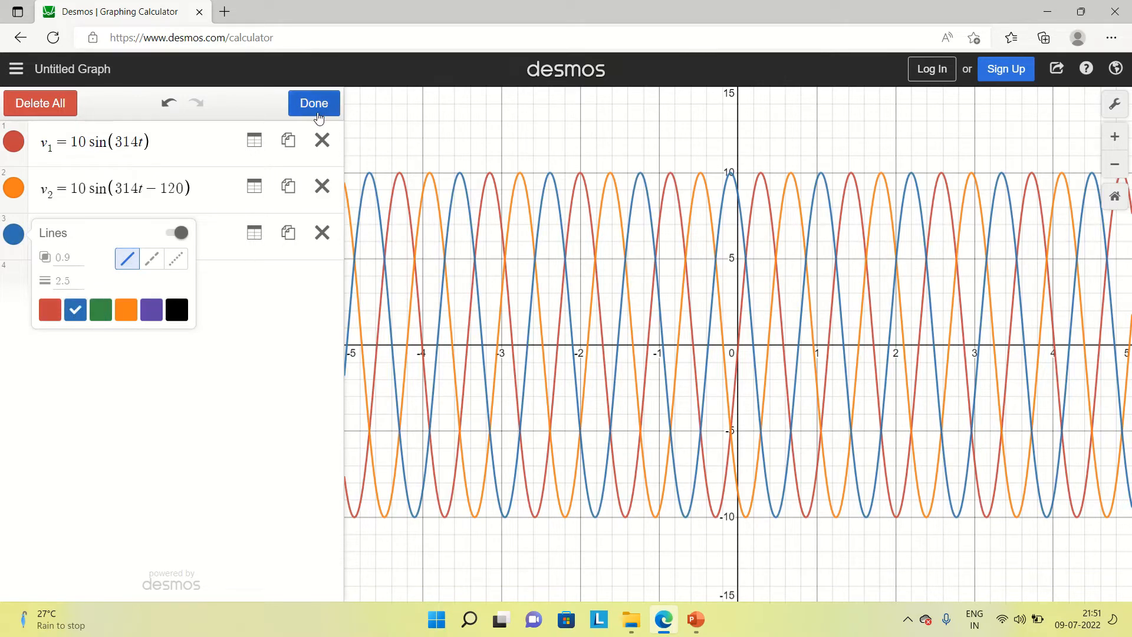
left_click(318, 108)
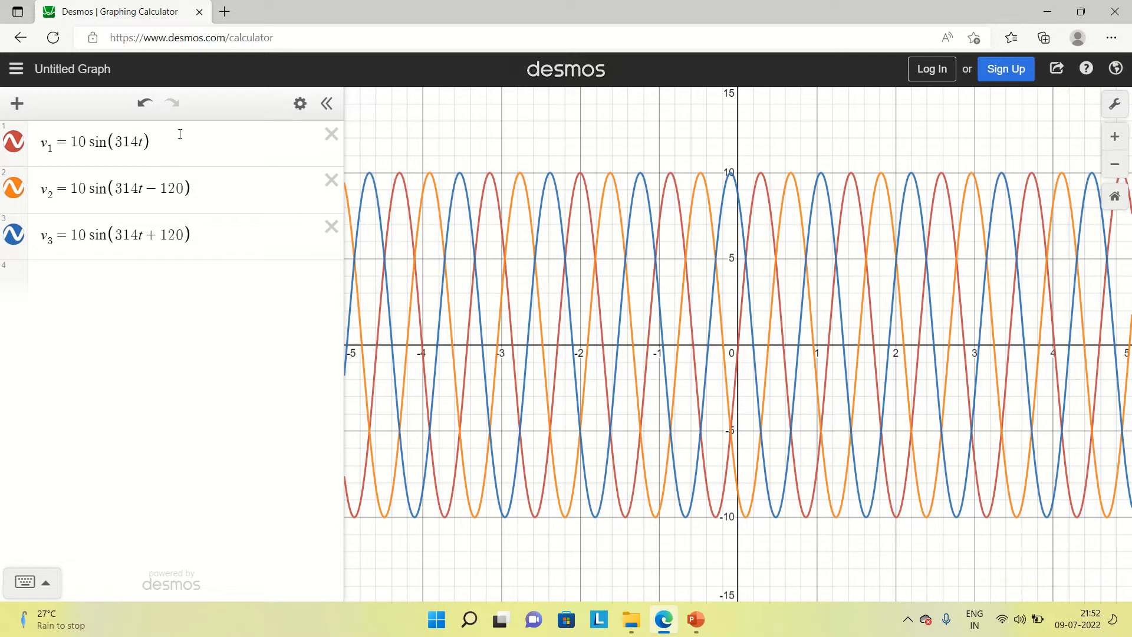
- Compare v_1 with v_2 alone, and with v_3 alone, by hiding the other curve, and redisplay all three
left_click(18, 236)
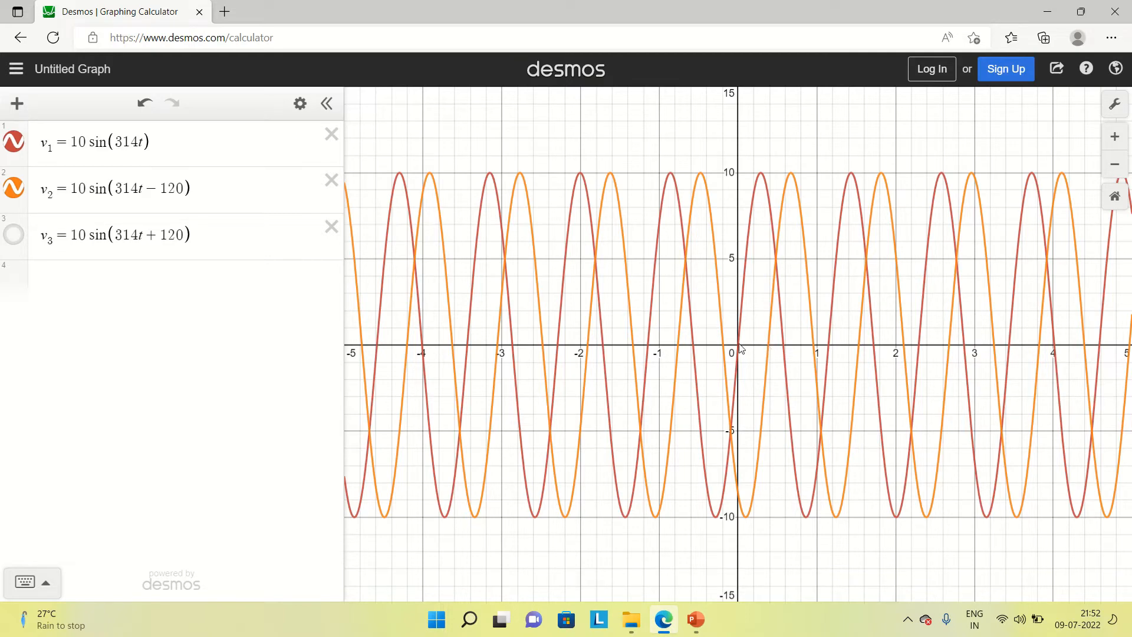
left_click(14, 190)
left_click(15, 235)
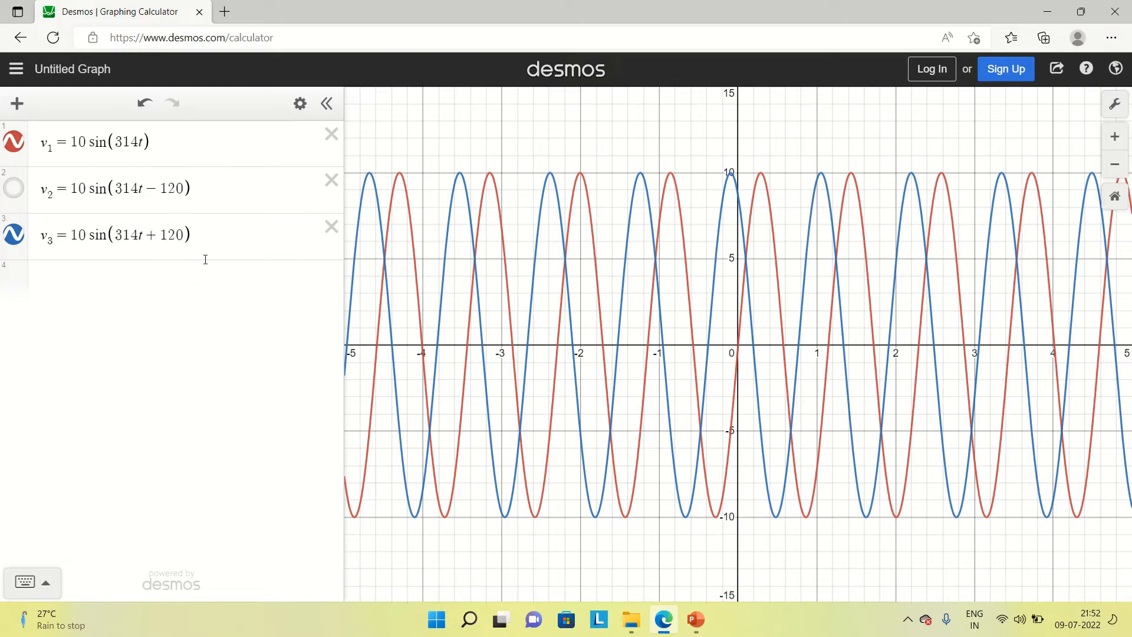
left_click(13, 188)
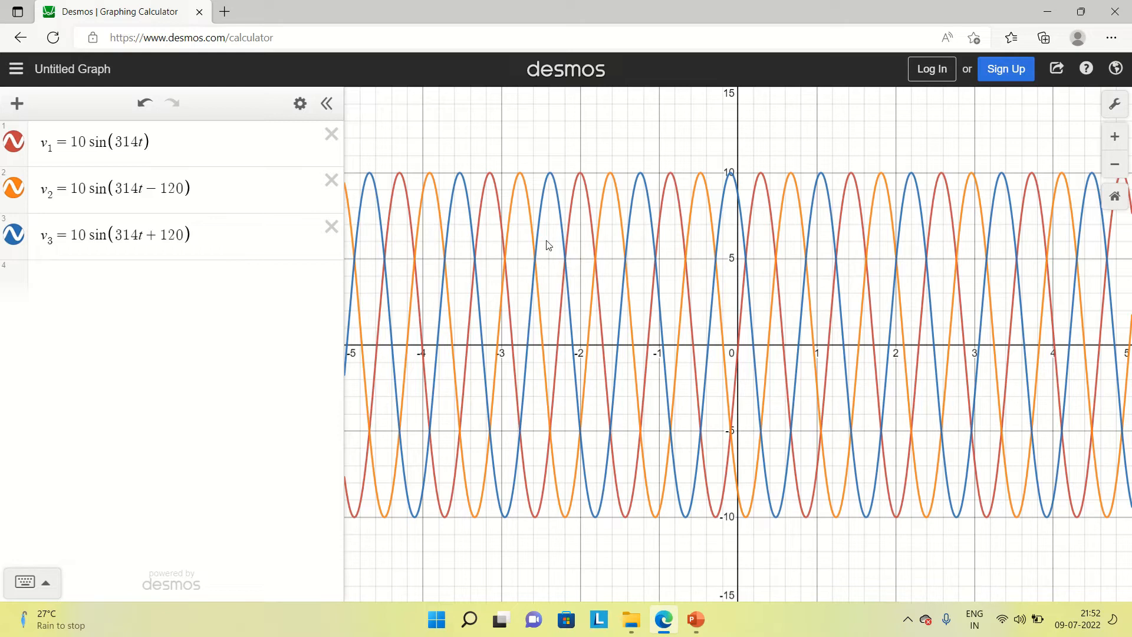
- Add a fourth expression, v_4 = 3.33 sin(3.314t)
left_click(95, 280)
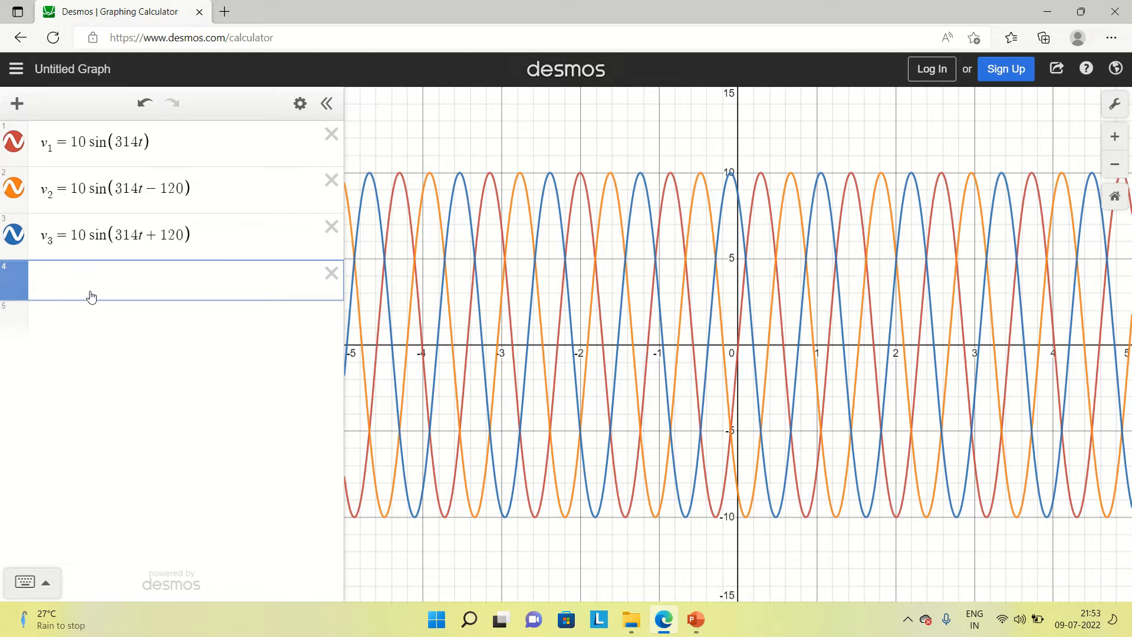
type("v_4 =")
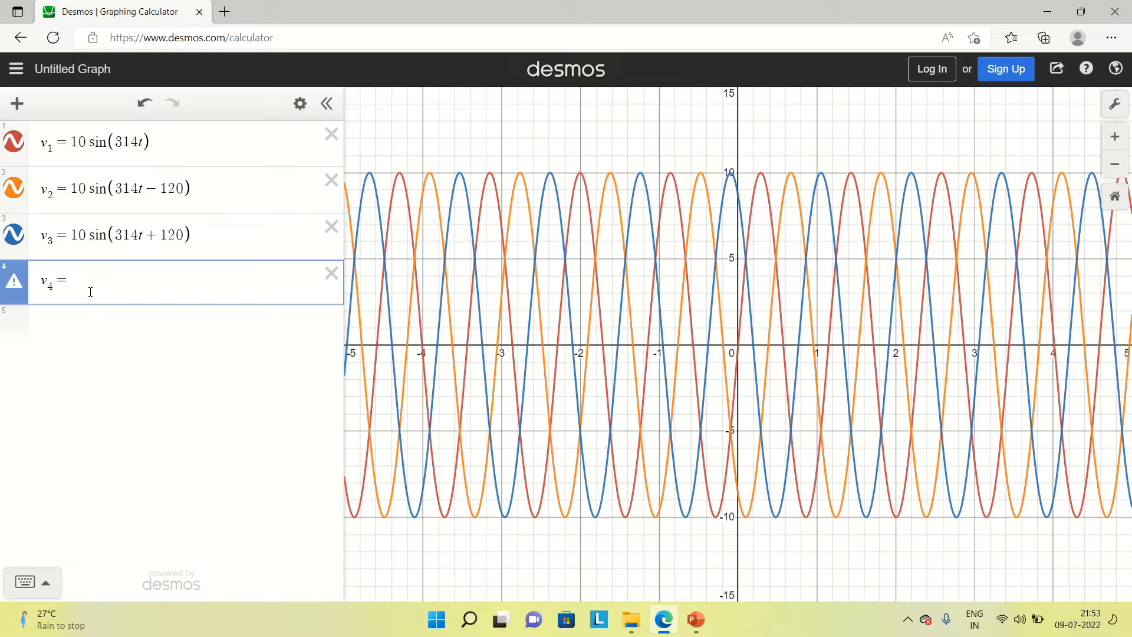
type("3.33 ")
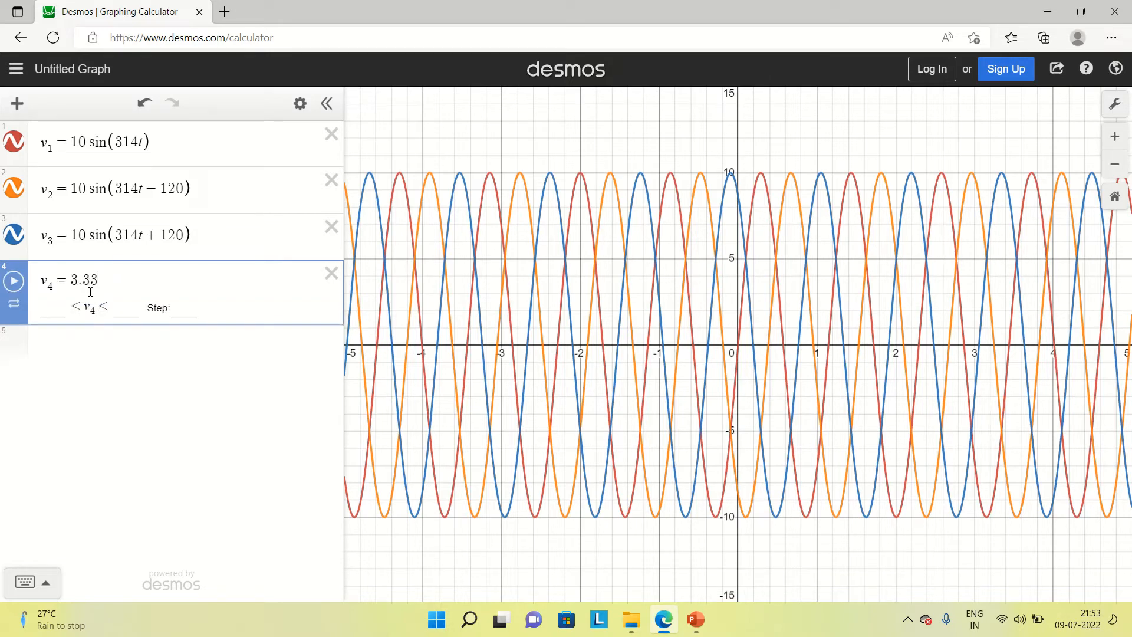
type("sin(")
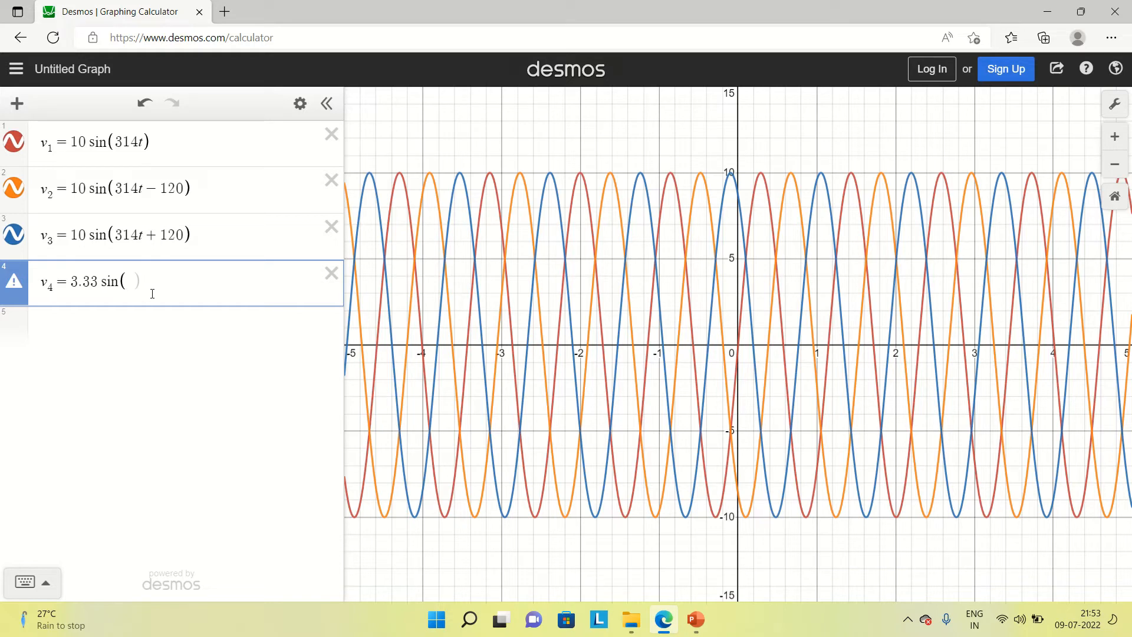
type("3.31")
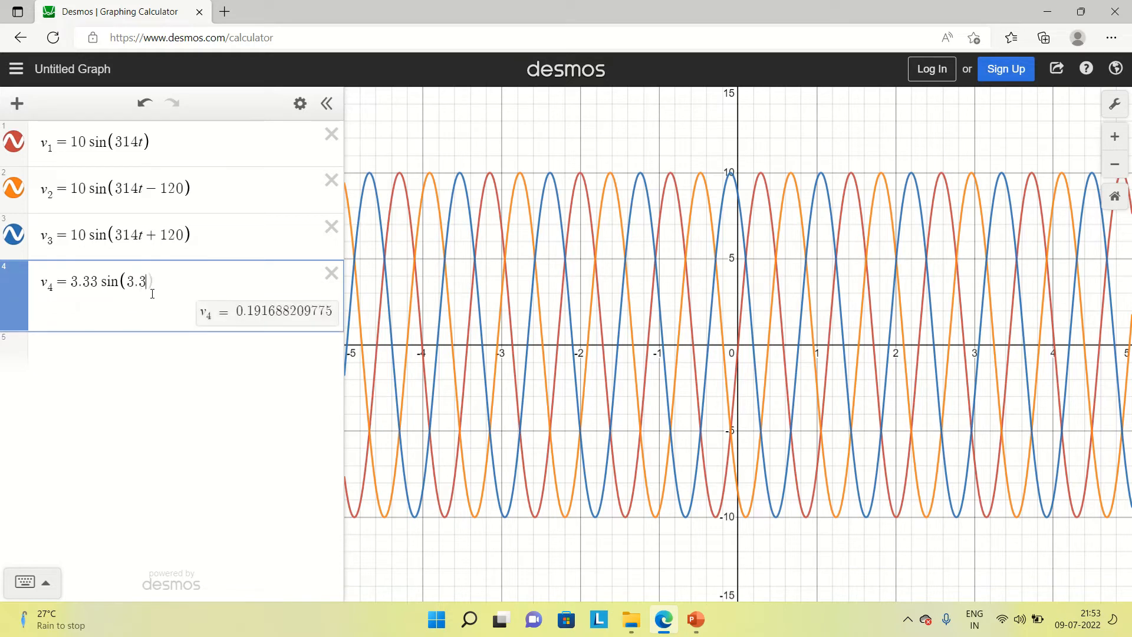
type("4t")
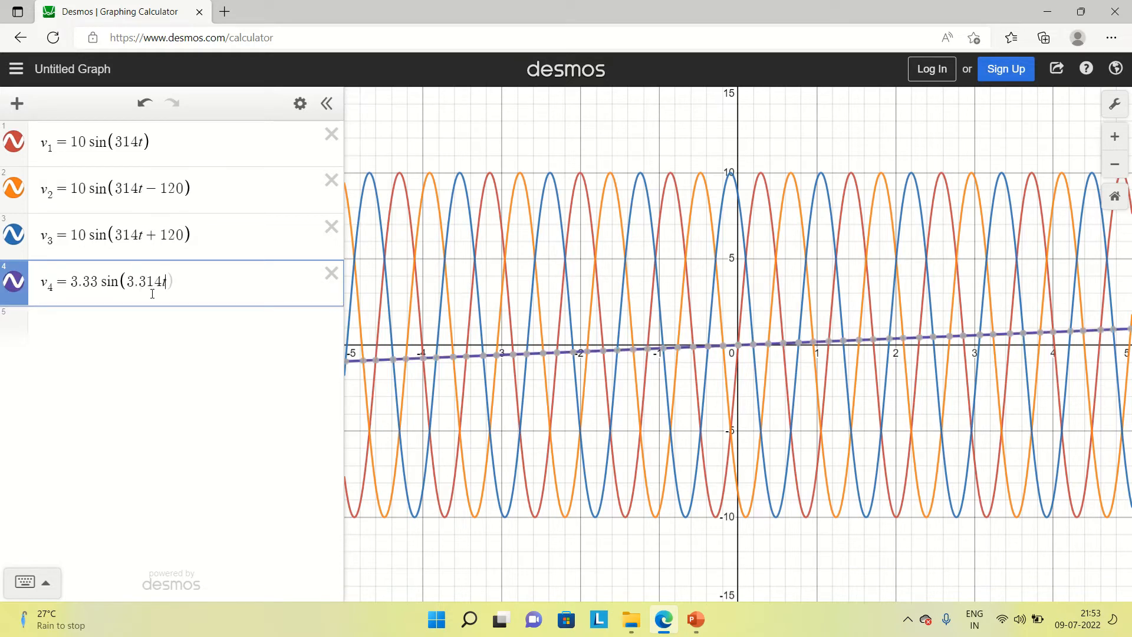
type(")")
- Hide the v_1, v_2 and v_3 curves, leaving only v_4 plotted
left_click(13, 142)
left_click(17, 189)
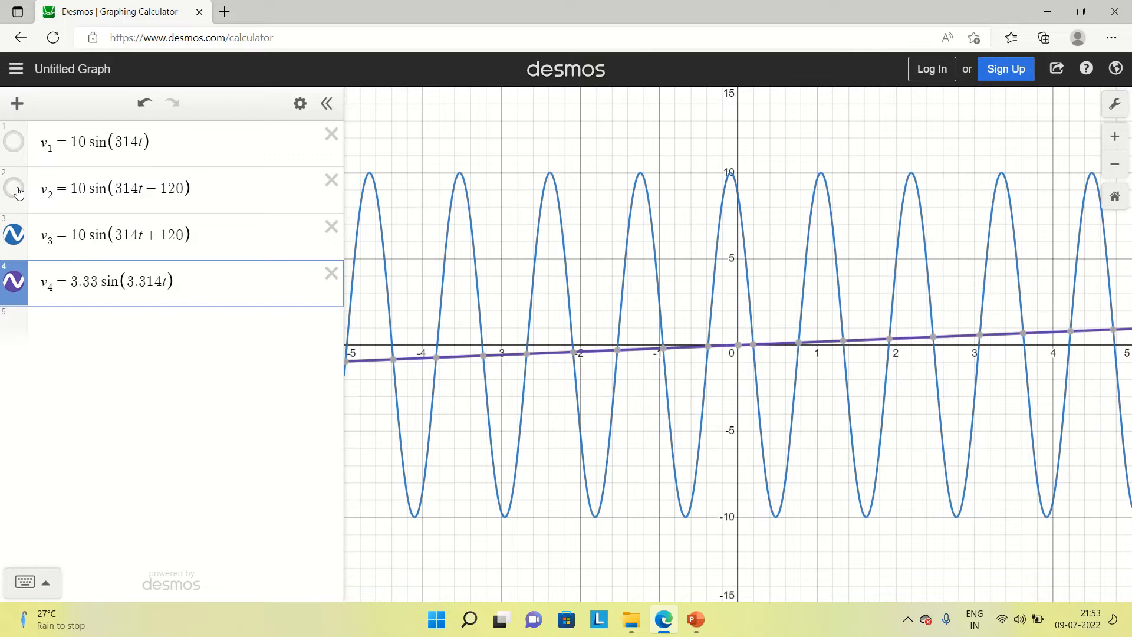
left_click(15, 235)
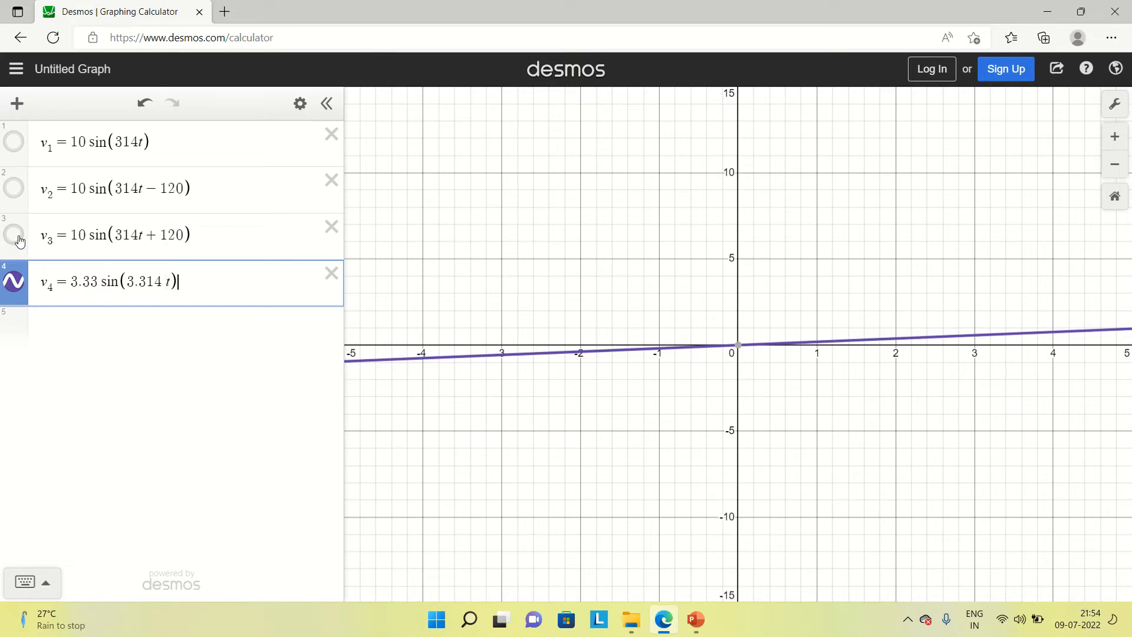
mouse_move(600, 6)
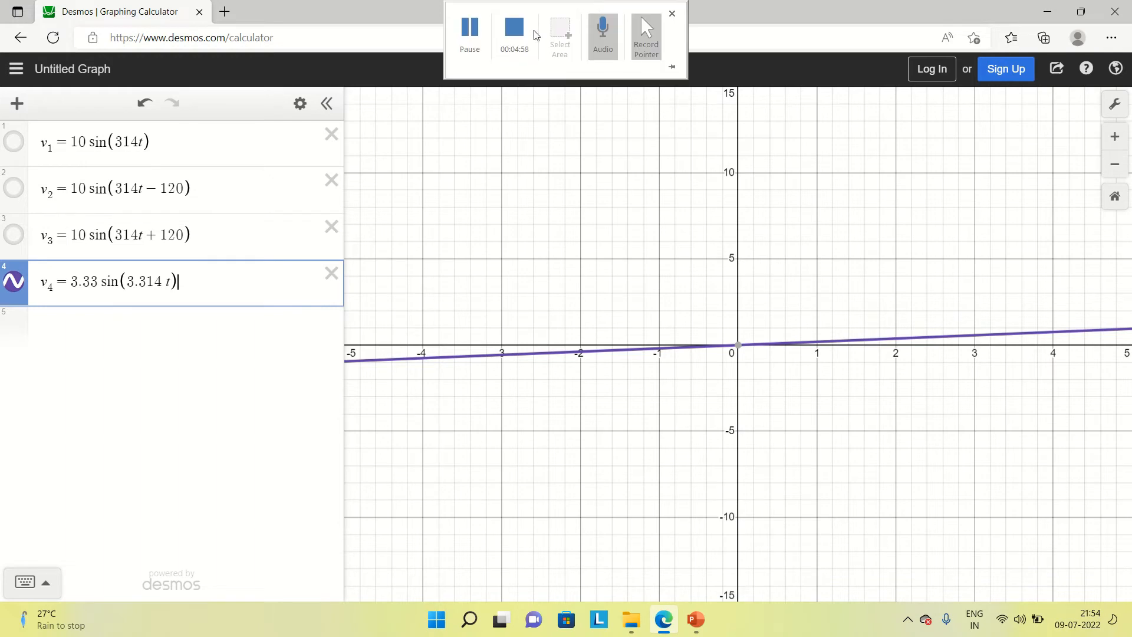
left_click(470, 27)
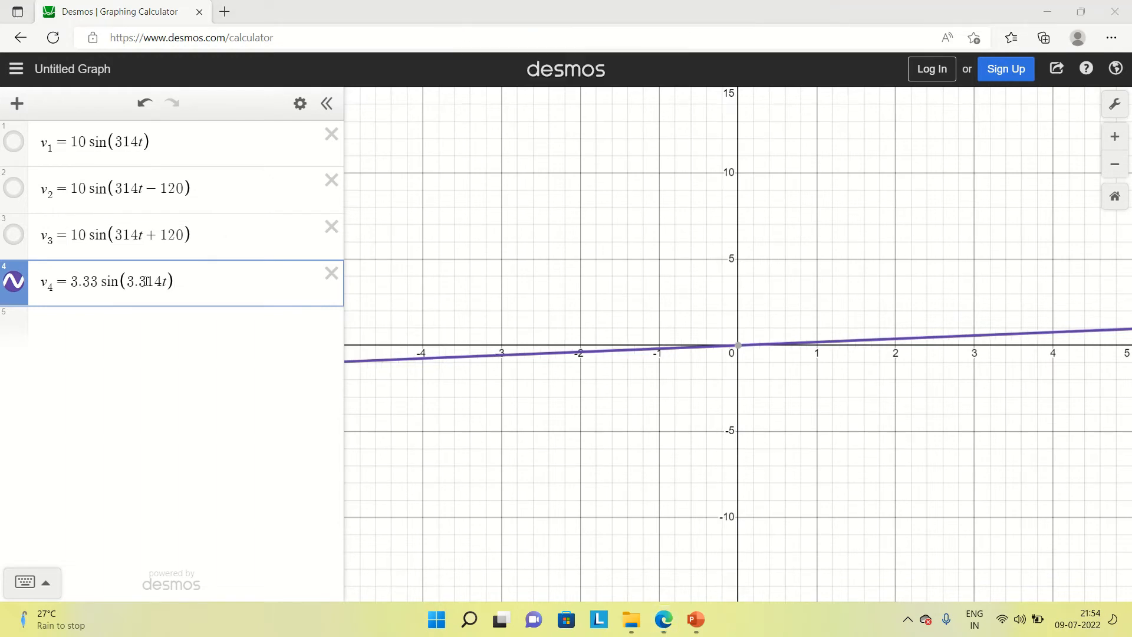
- Correct the sine argument of v_4 to the product 3 · 314t
left_click(139, 282)
key("BackSpace")
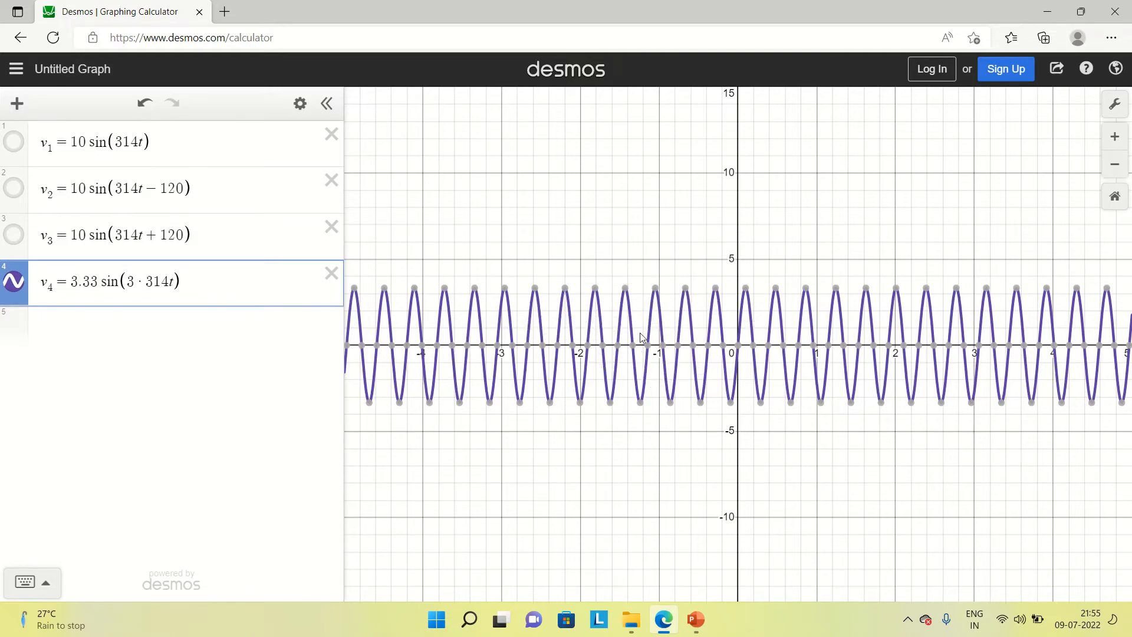
- Add a fifth expression, v_5 = v_1 + v_4, summing the fundamental and the third harmonic
left_click(77, 321)
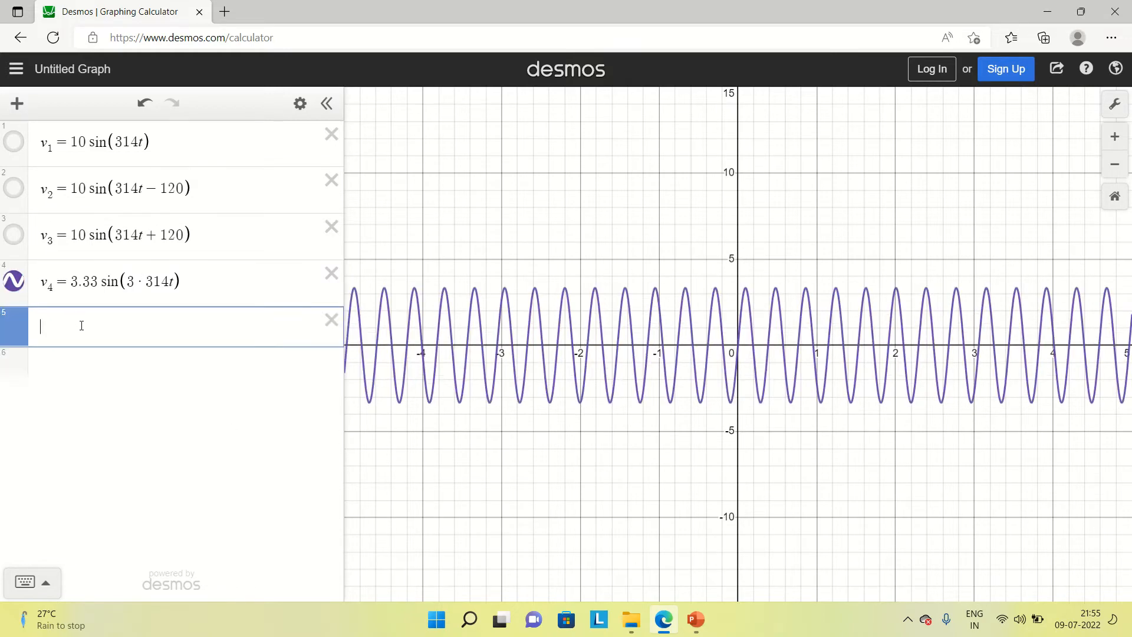
type("v_1")
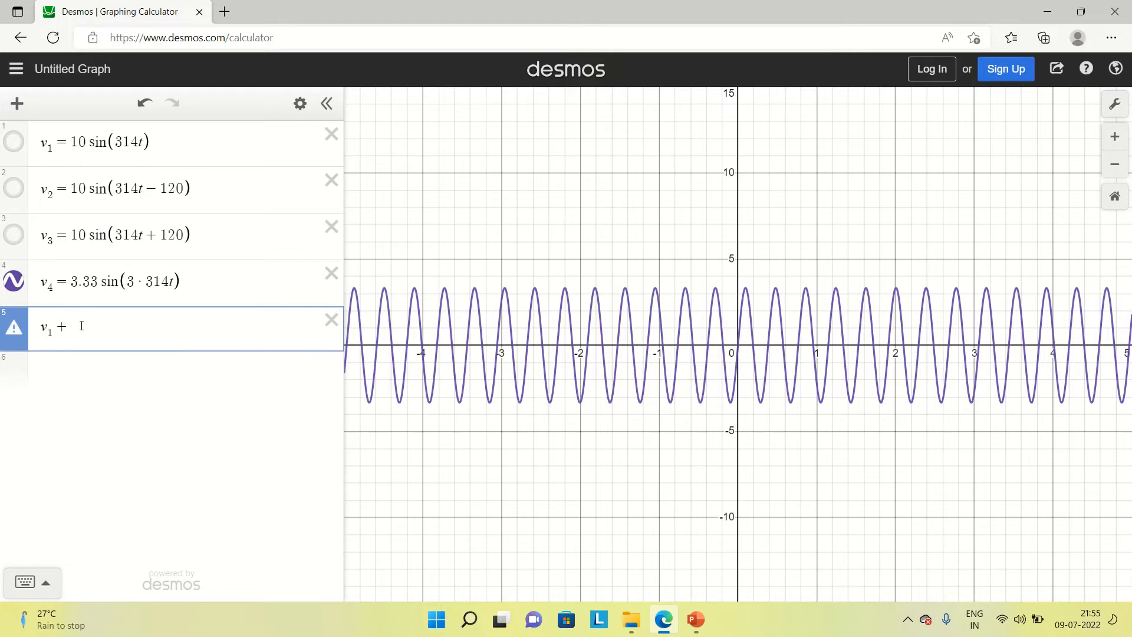
type("+v4")
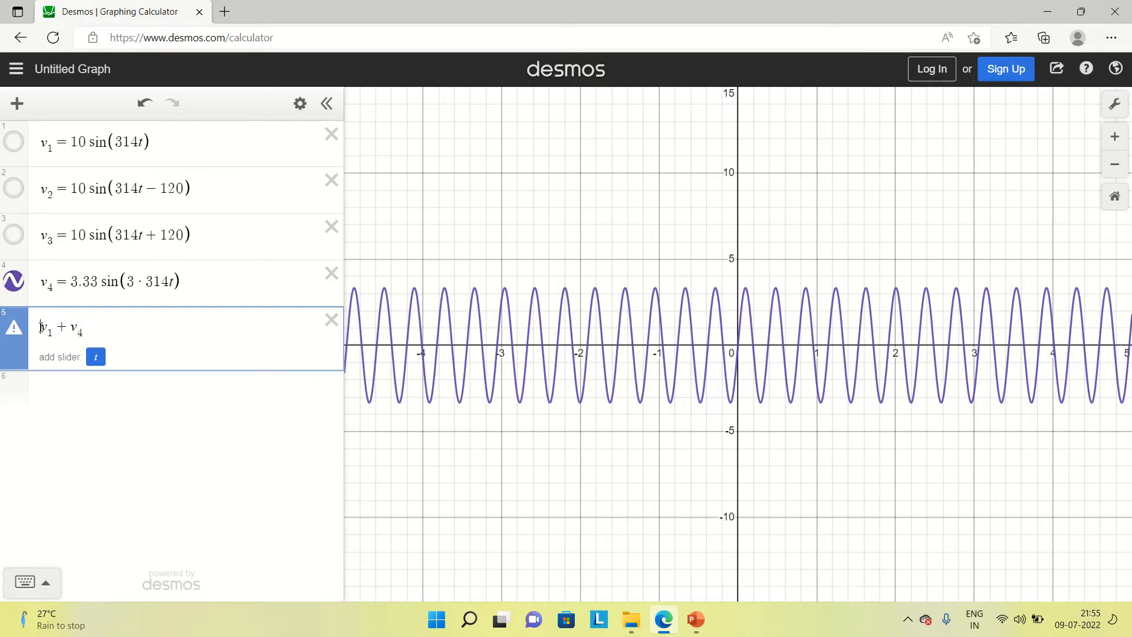
type("v_")
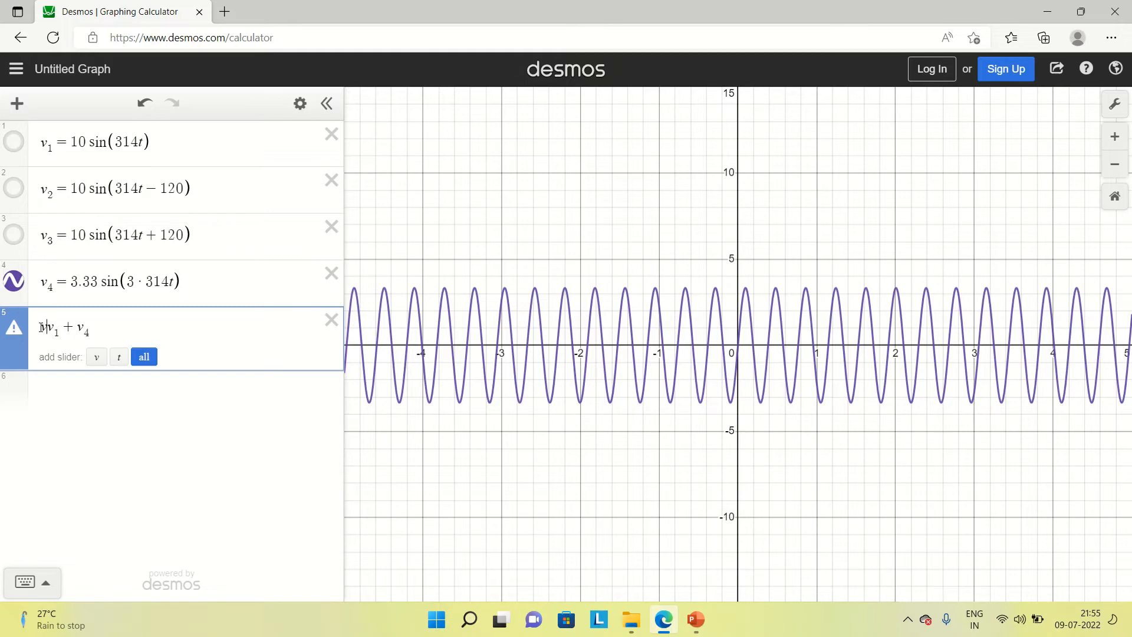
type("5=")
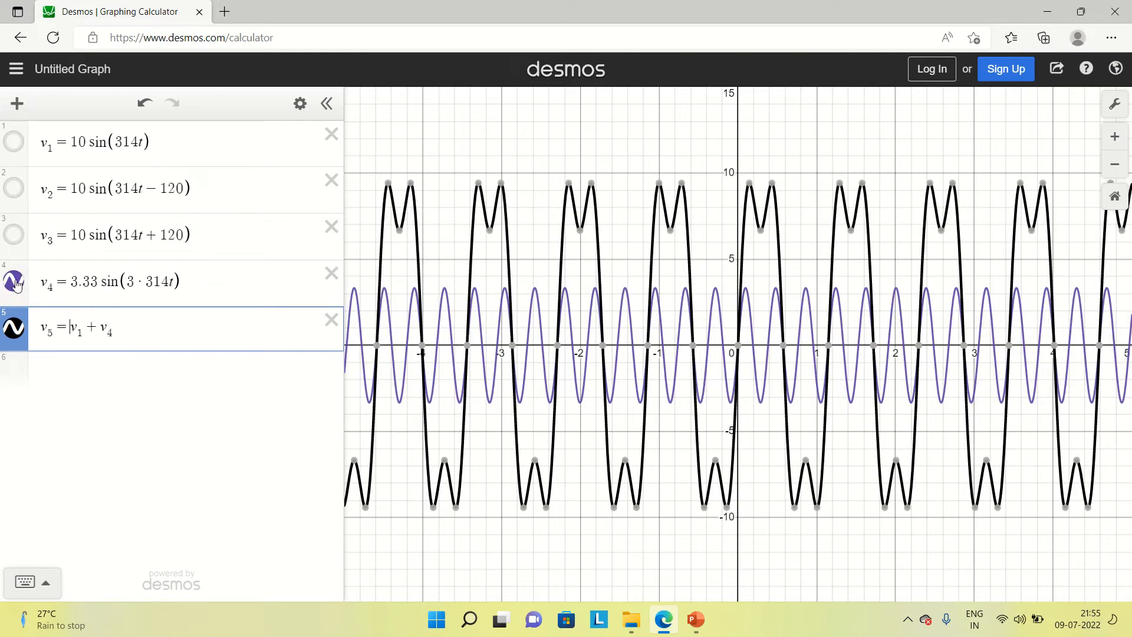
- Toggle the v_1, v_4 and v_5 curves to compare the two components with their sum, ending with all three shown
left_click(13, 142)
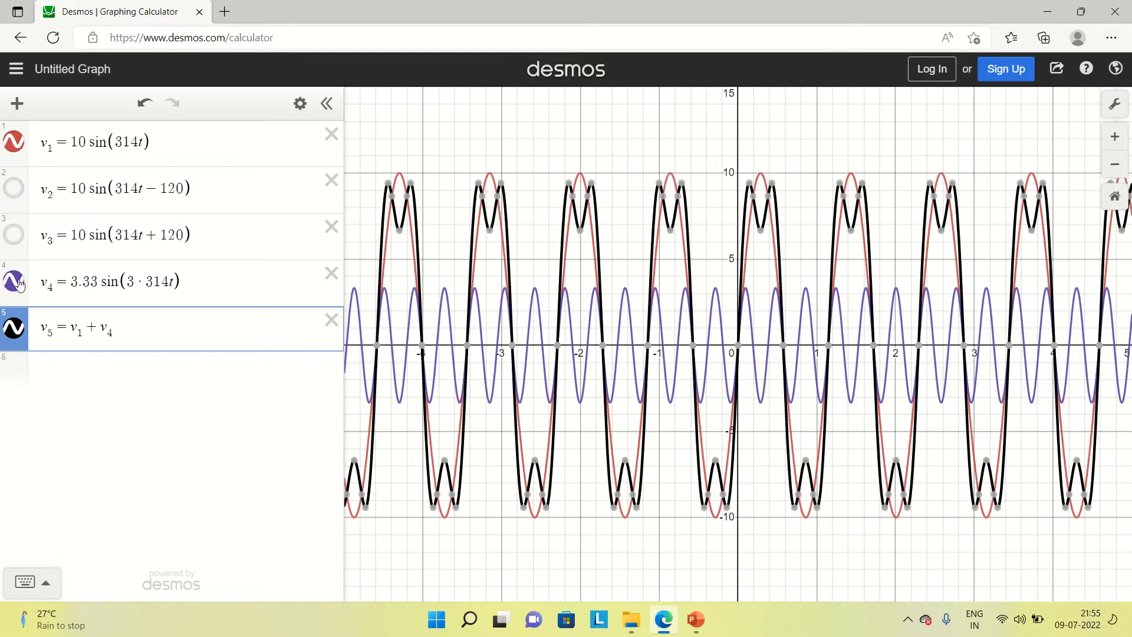
left_click(13, 280)
left_click(14, 328)
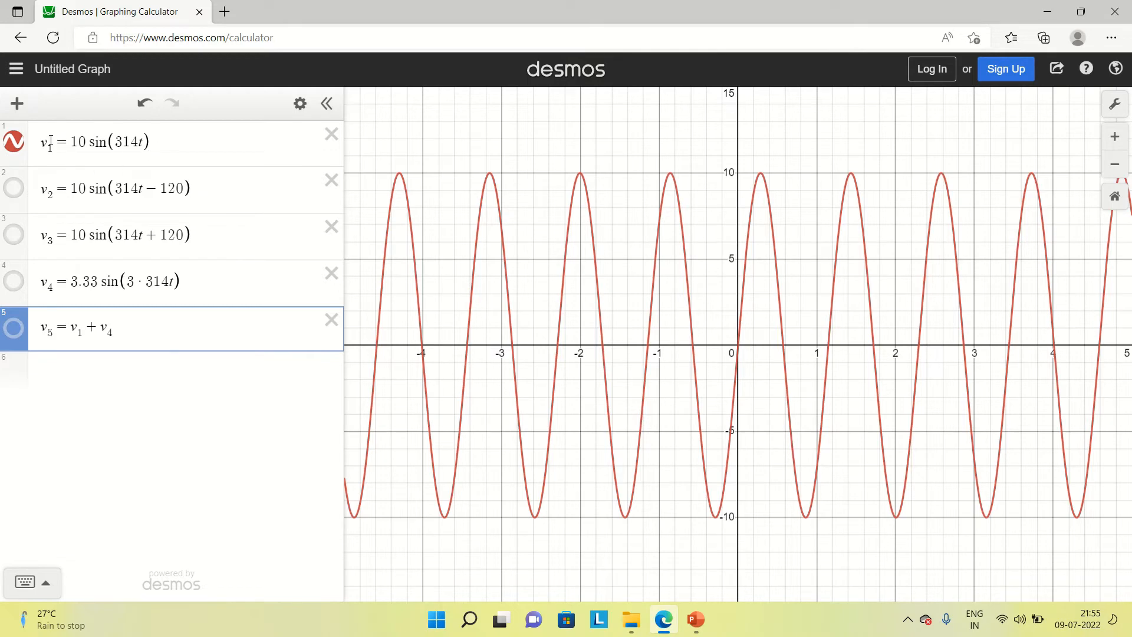
left_click(14, 143)
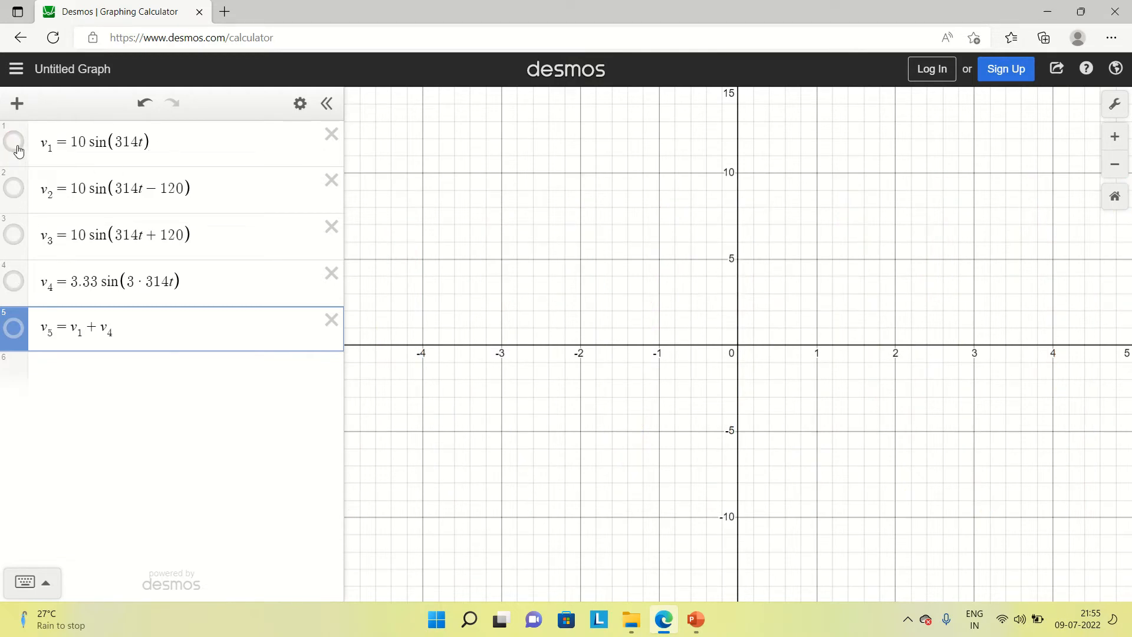
left_click(16, 147)
left_click(14, 282)
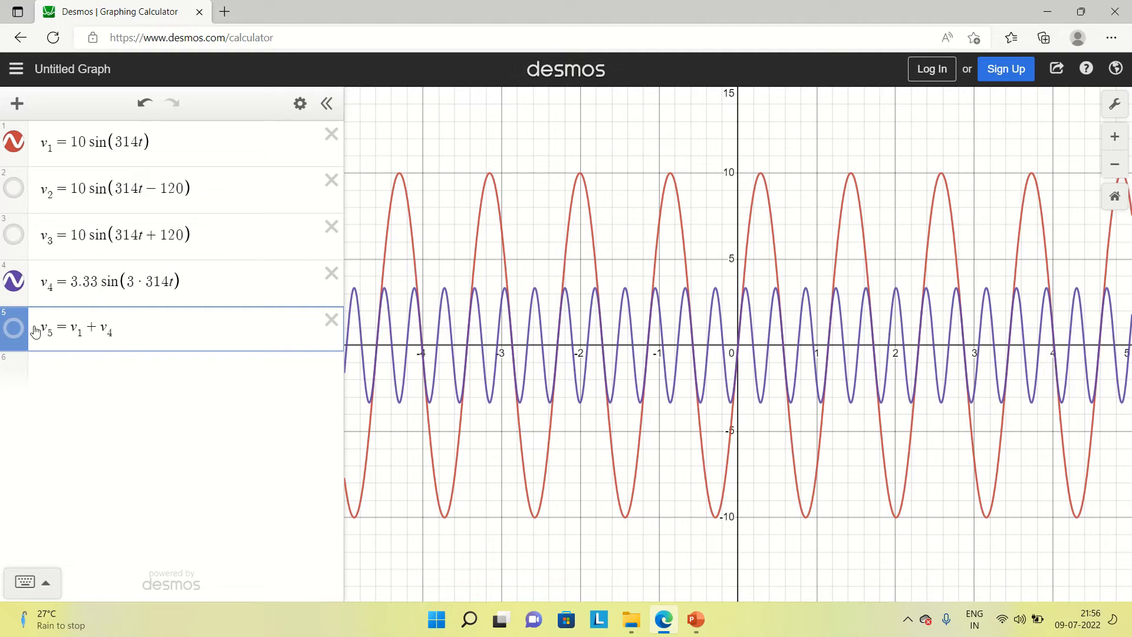
left_click(15, 333)
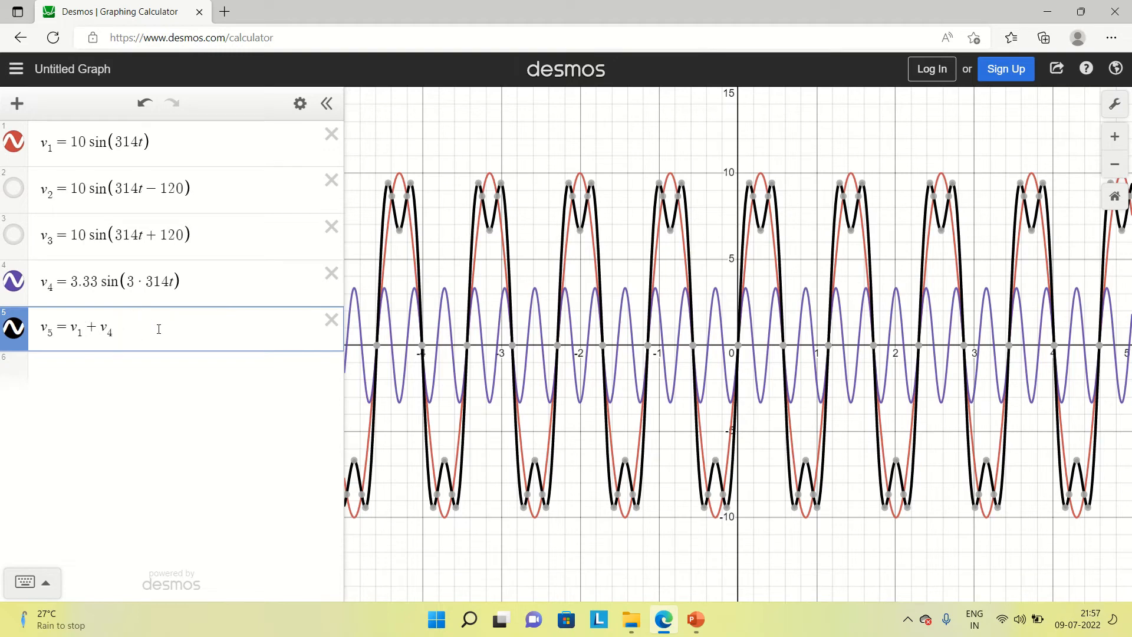
- Hide the v_4 and v_1 curves and examine a trough and a peak of the v_5 curve
left_click(13, 282)
left_click(12, 151)
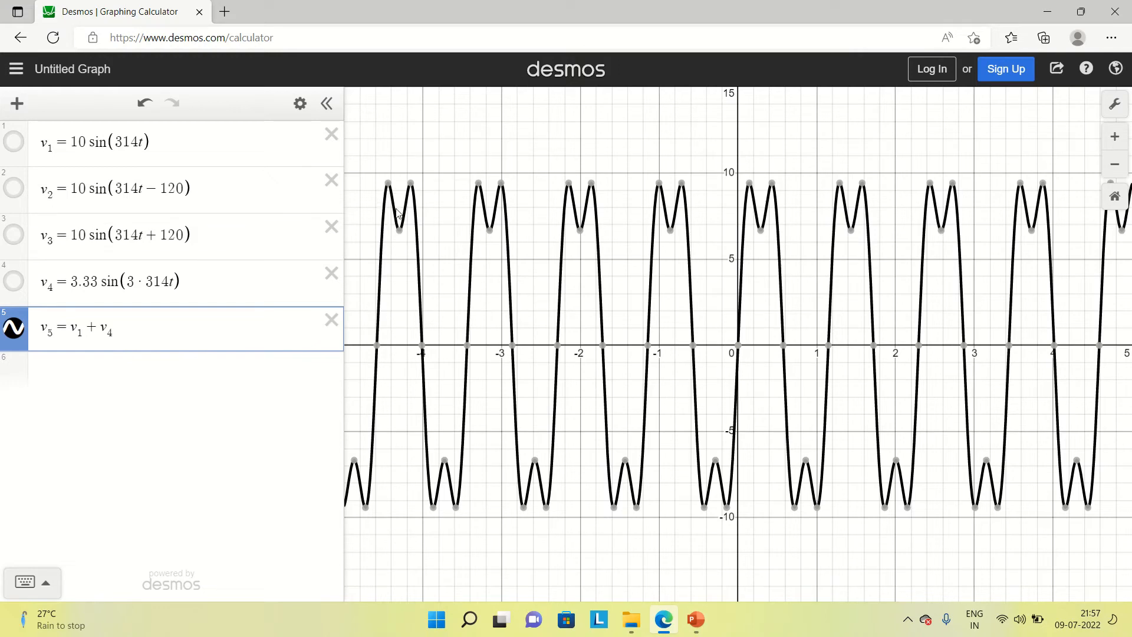
mouse_move(399, 232)
mouse_move(388, 187)
- Rename the sum expression v_1 + v_4 from v_5 to v_13
left_click(57, 368)
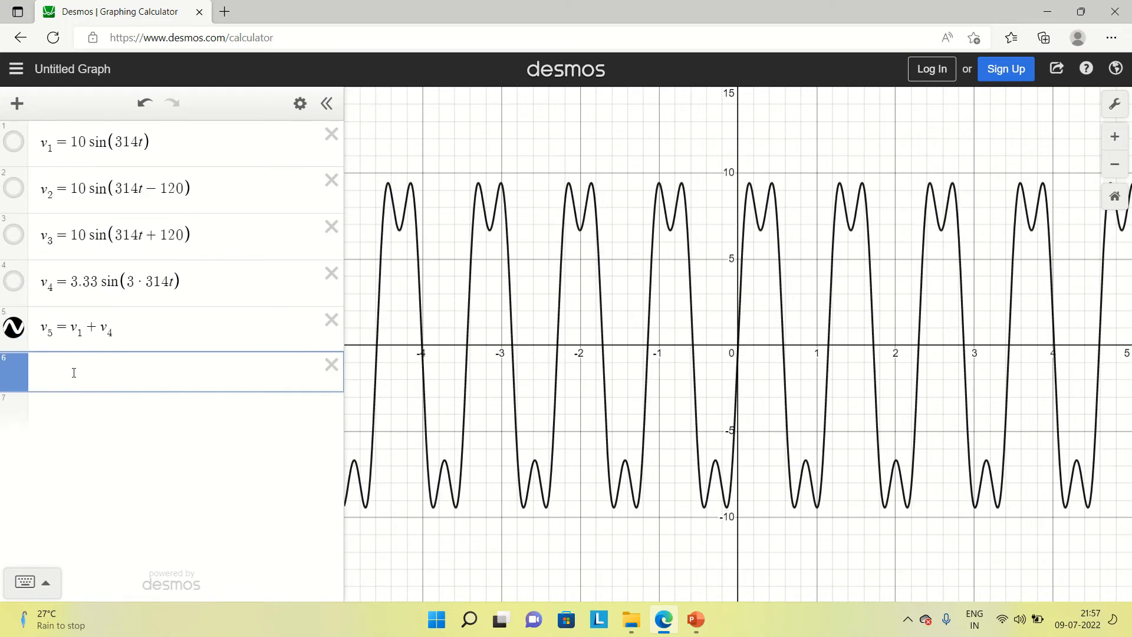
left_click(53, 333)
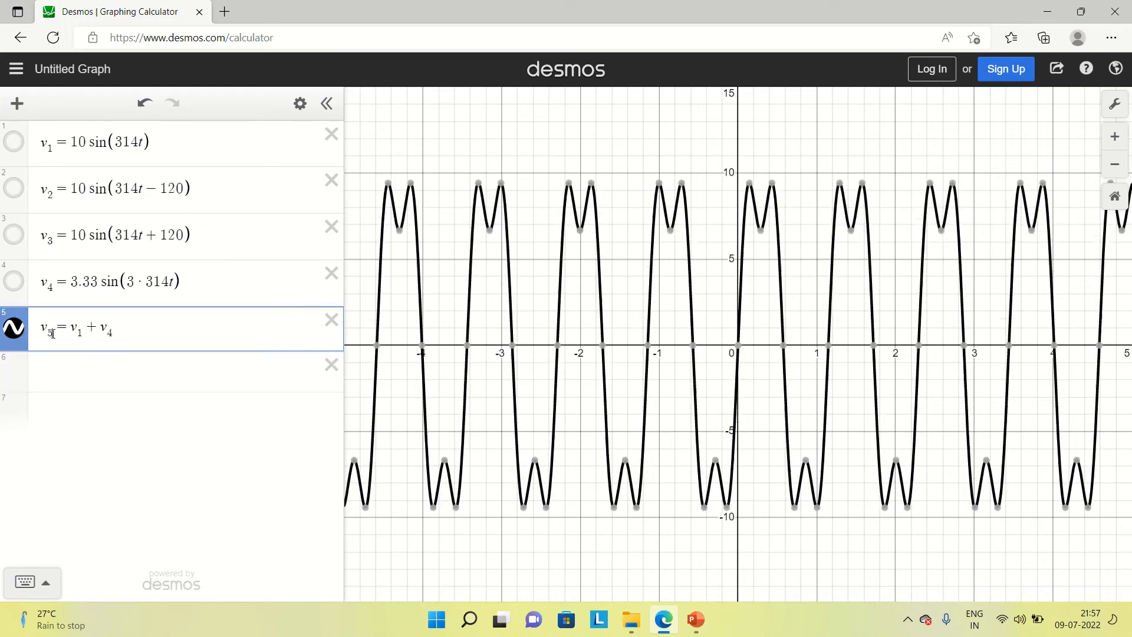
key("BackSpace")
type("13")
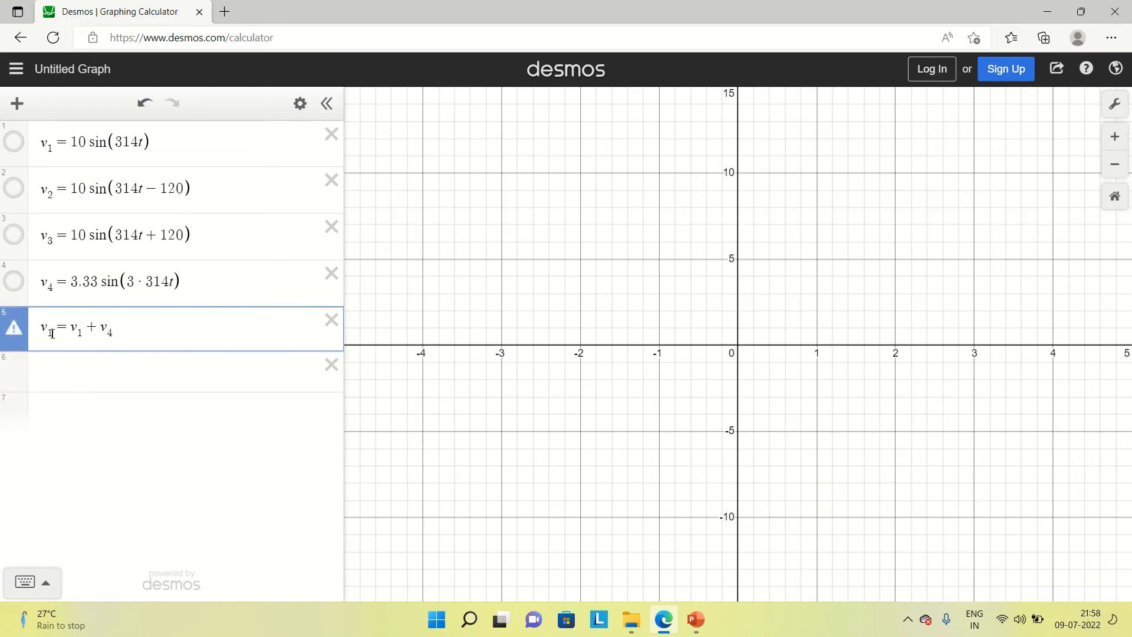
- Begin a new expression on the sixth line with v_5 = 2 sin
left_click(59, 365)
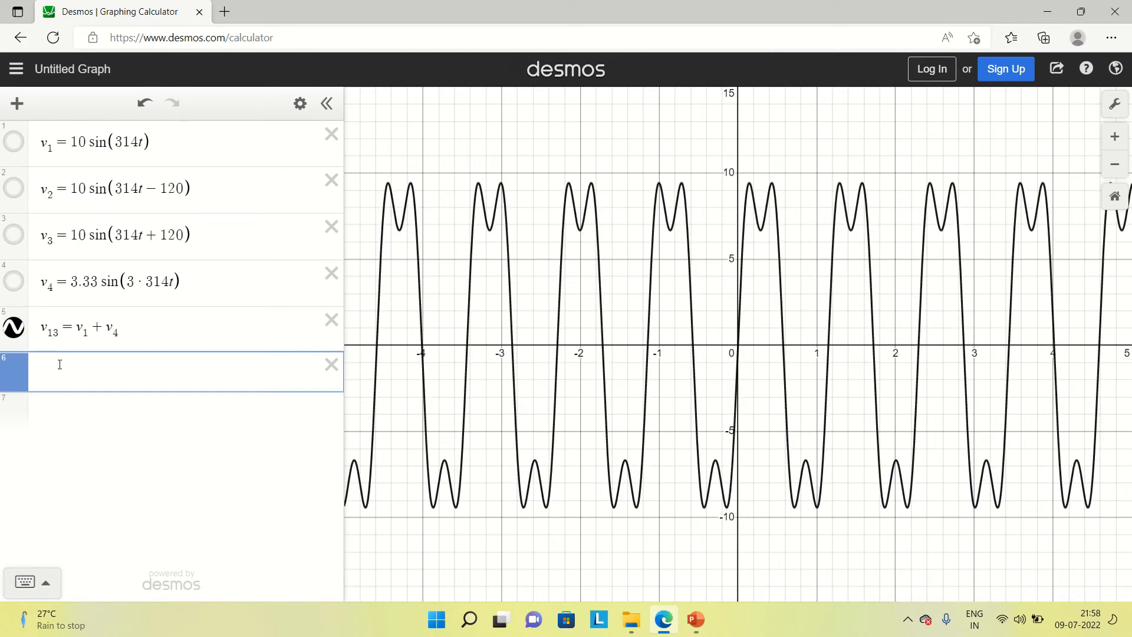
type("v_5 =")
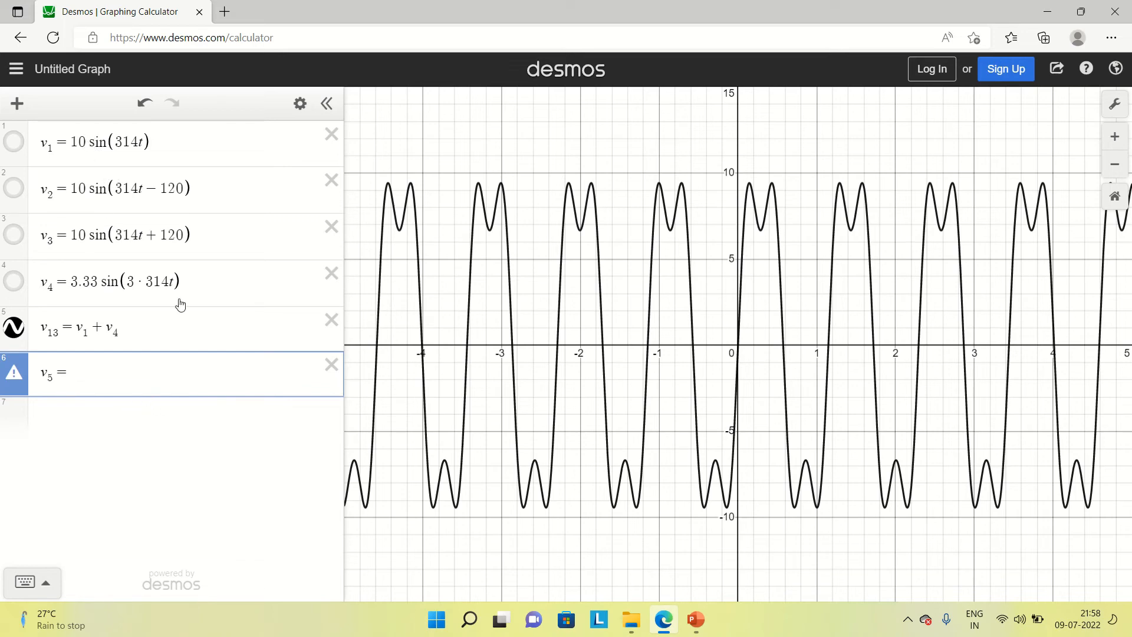
type("2 ")
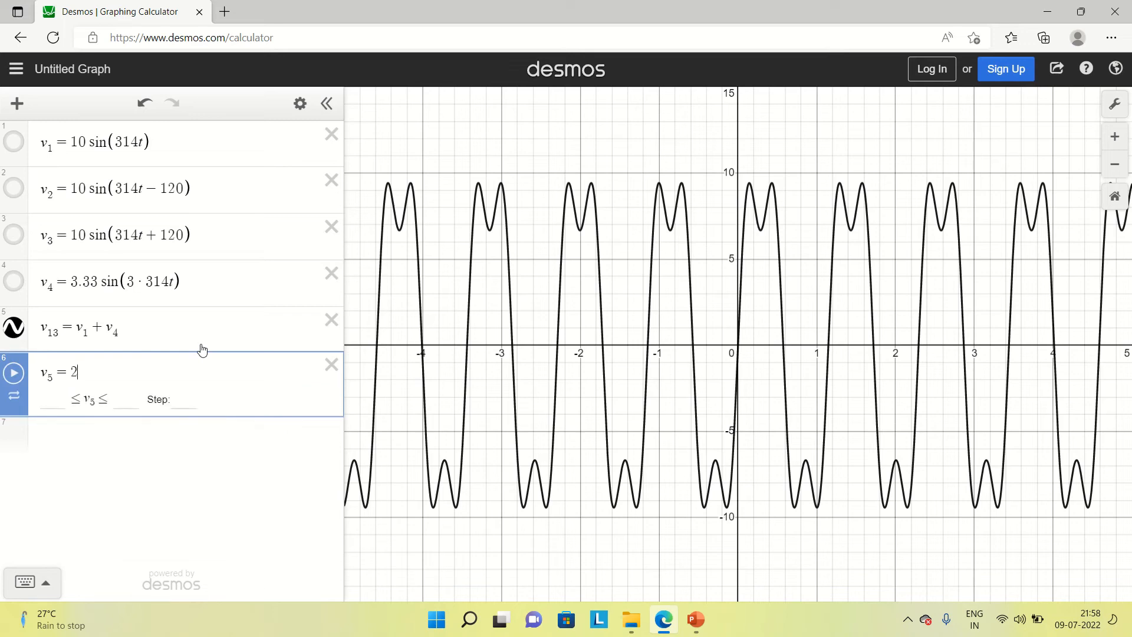
type("sin")
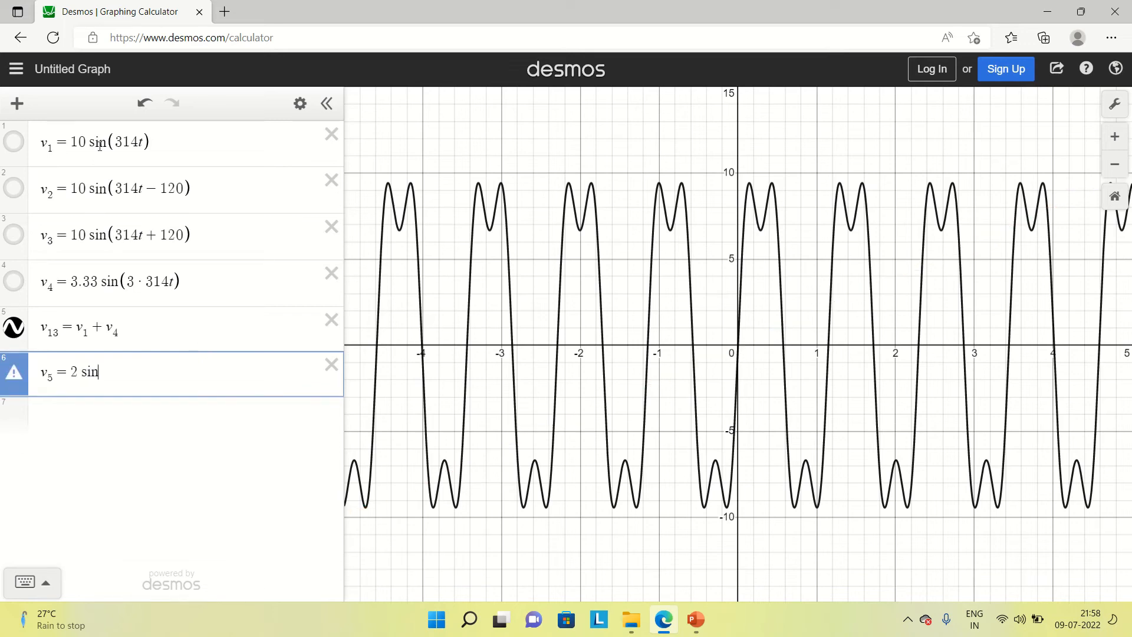
left_click_drag(93, 138, 148, 133)
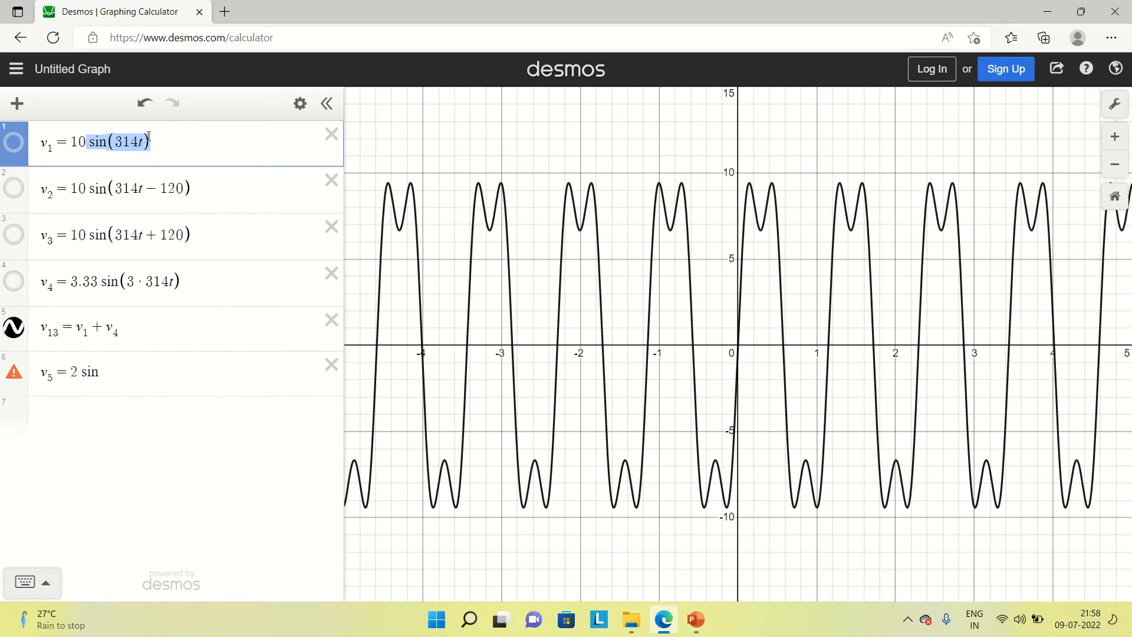
type("v2 = 10 sin(314t − 120)")
key("ctrl+z")
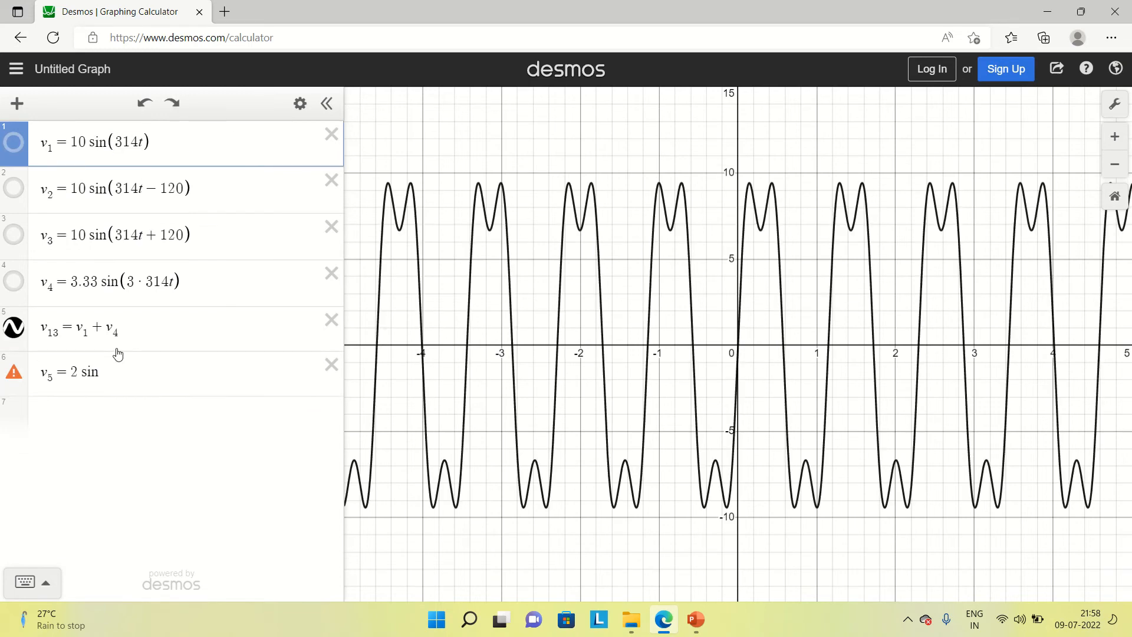
- Complete the v_5 expression as 2 sin(5·314t), reusing the sine term copied from the v_1 expression
mouse_move(92, 142)
left_mouse_down()
mouse_move(148, 135)
mouse_move(86, 145)
left_mouse_up()
key("ctrl+c")
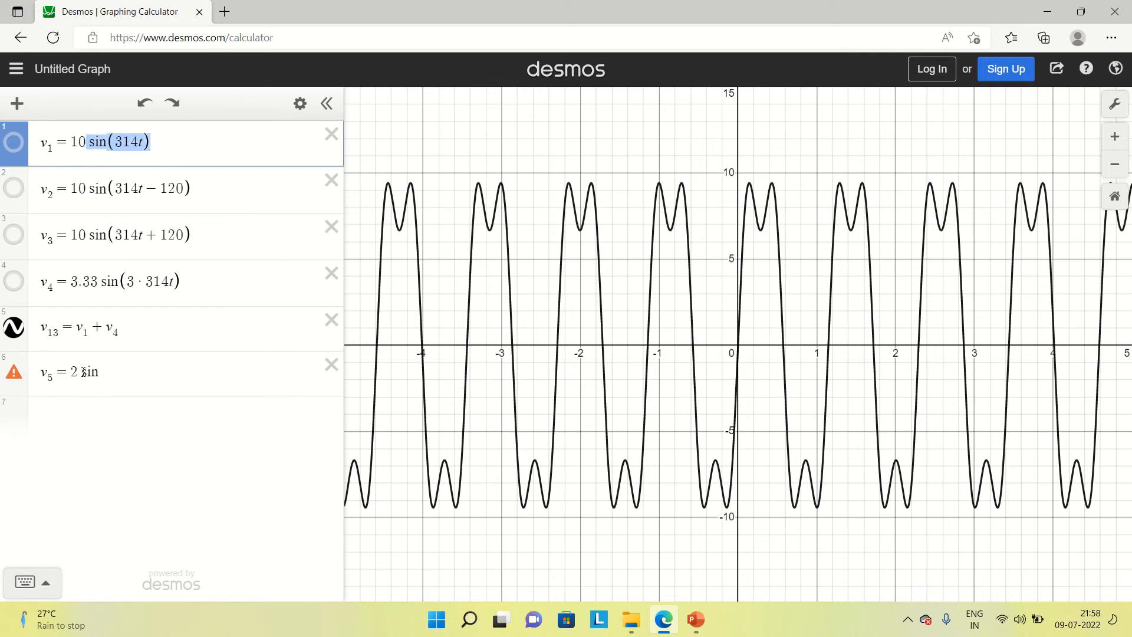
left_click_drag(84, 372, 105, 365)
key("ctrl+v")
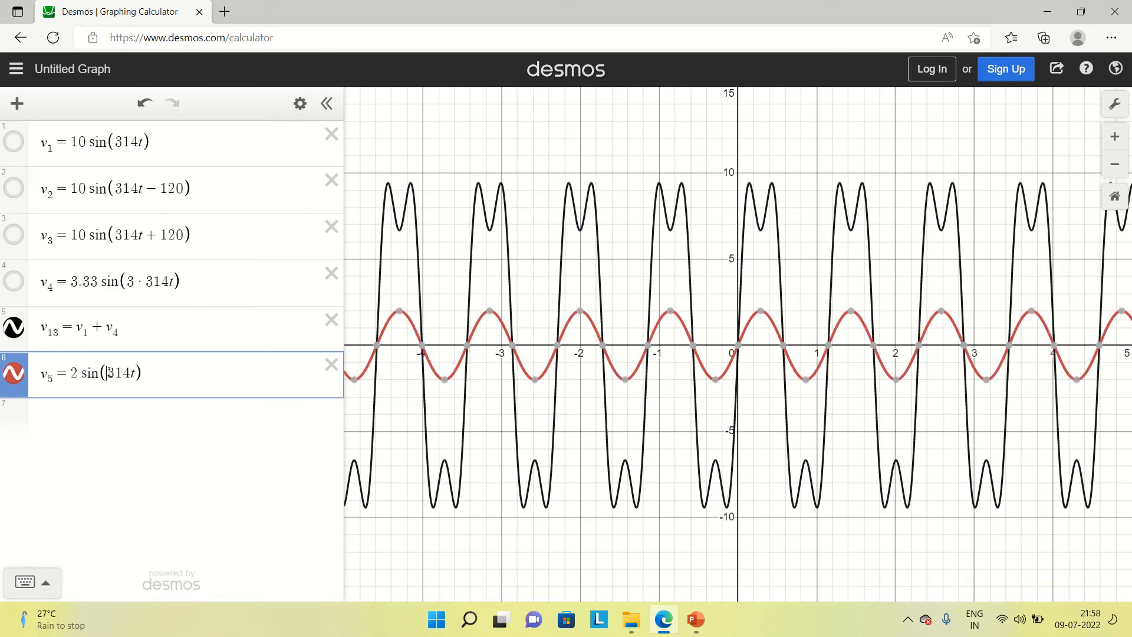
left_click(110, 373)
type("5")
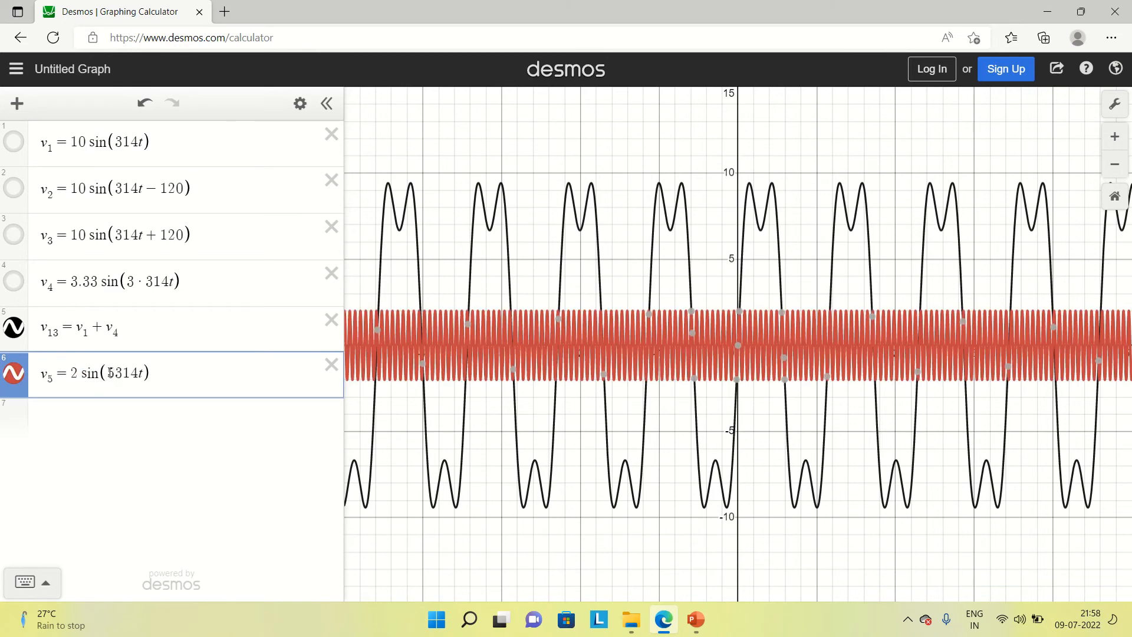
type("*")
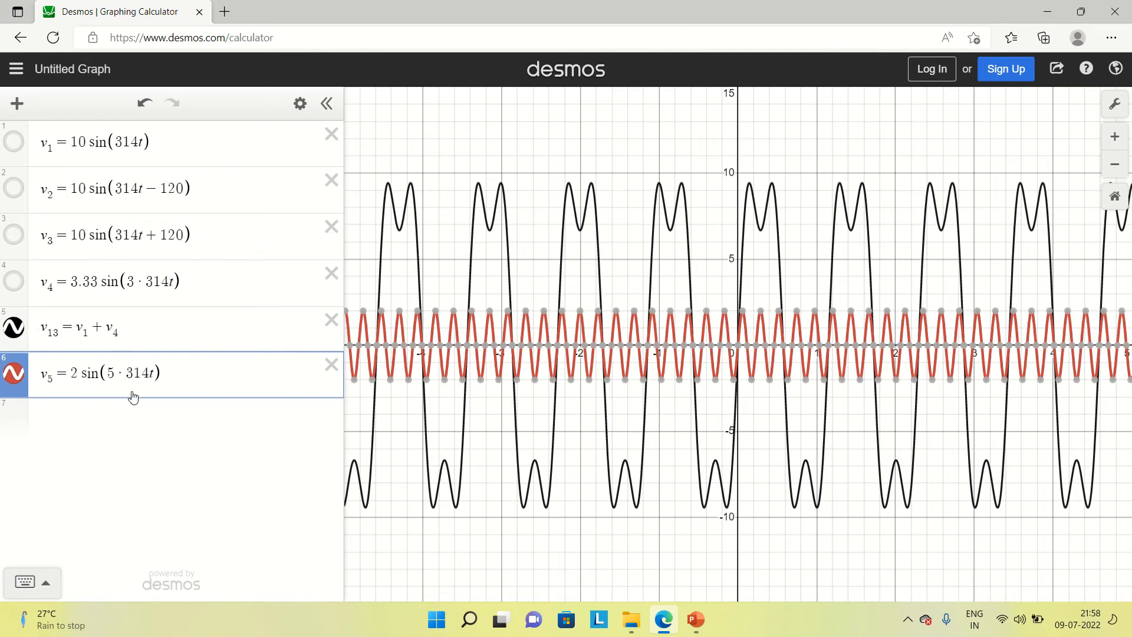
- Hide the v_13 curve and show the v_1 curve to compare it with v_5
left_click(15, 328)
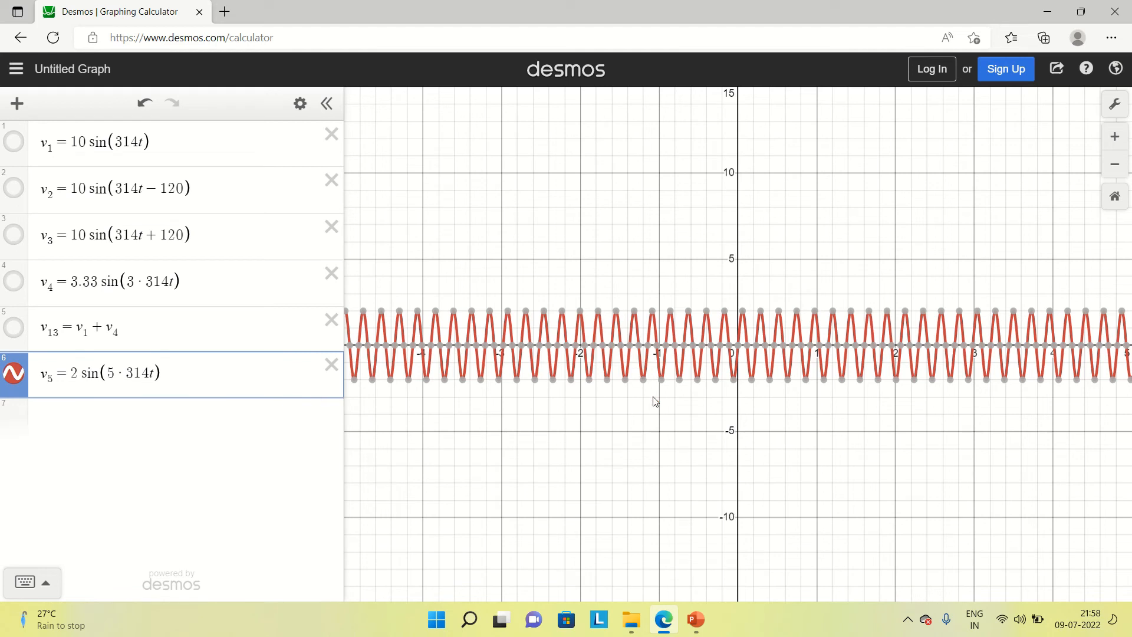
left_click(23, 148)
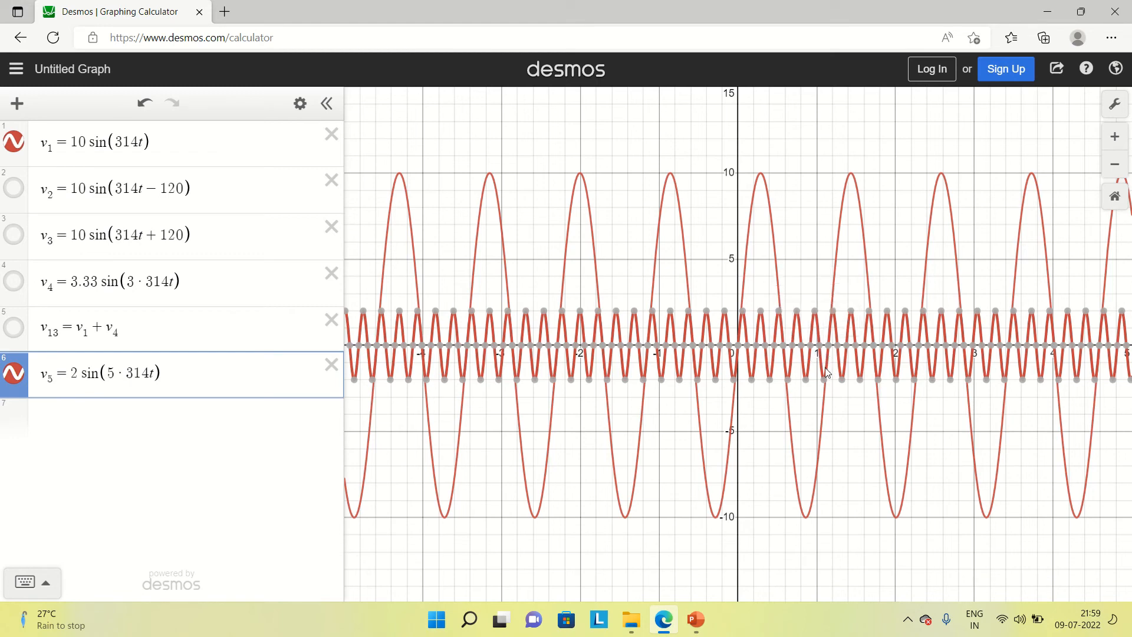
mouse_move(749, 345)
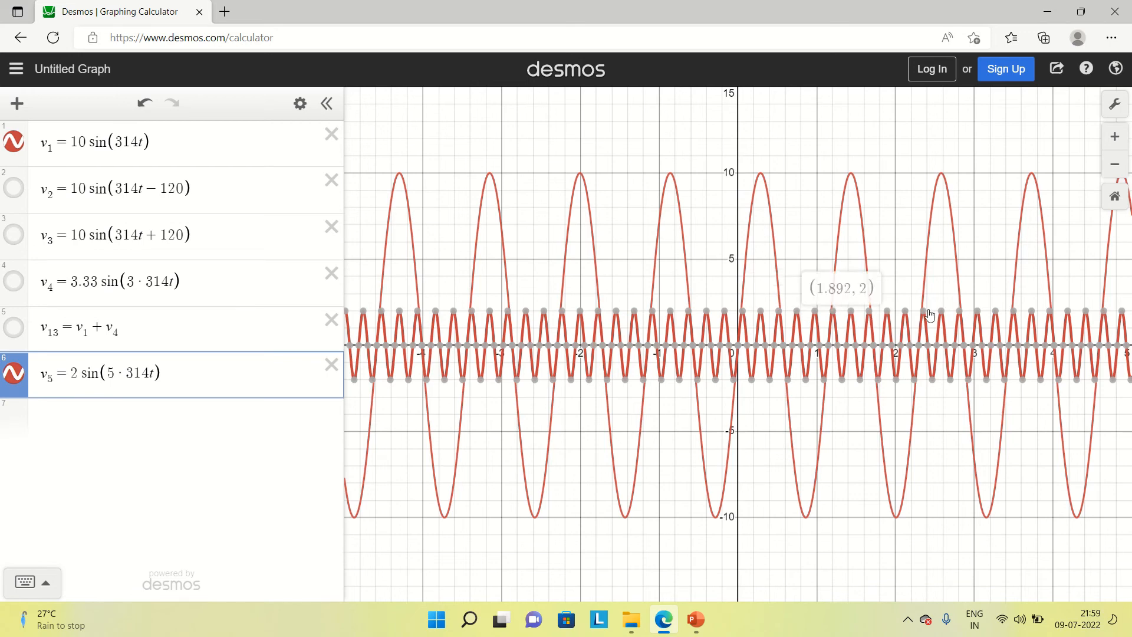
- Add the sum expression v_15 = v_5 + v_1 on the seventh line
left_click(54, 418)
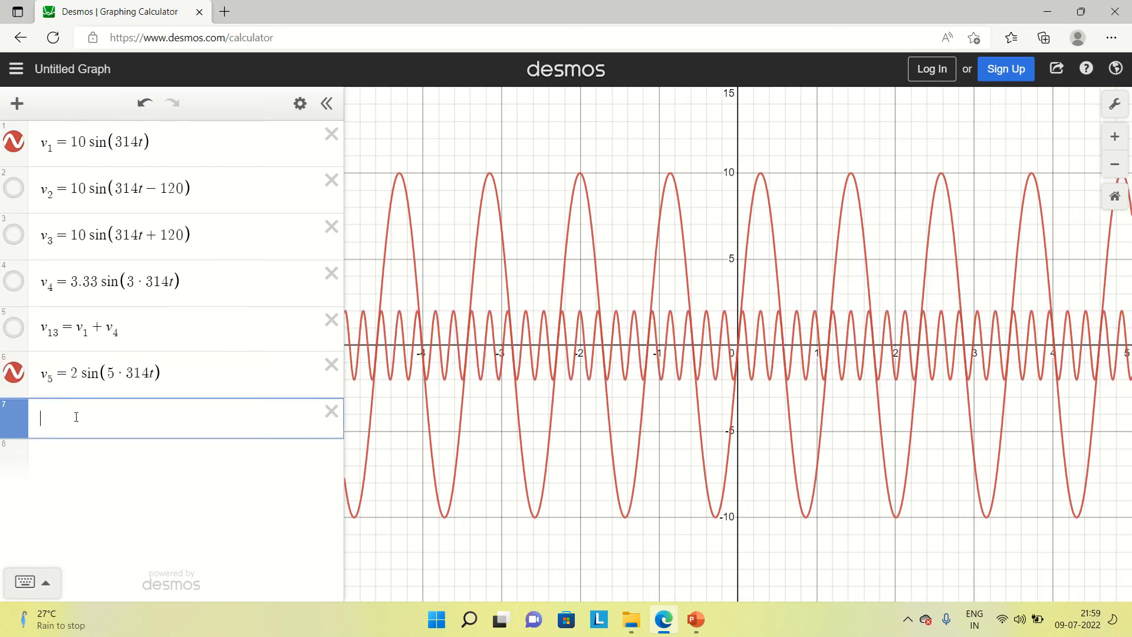
type("v_5")
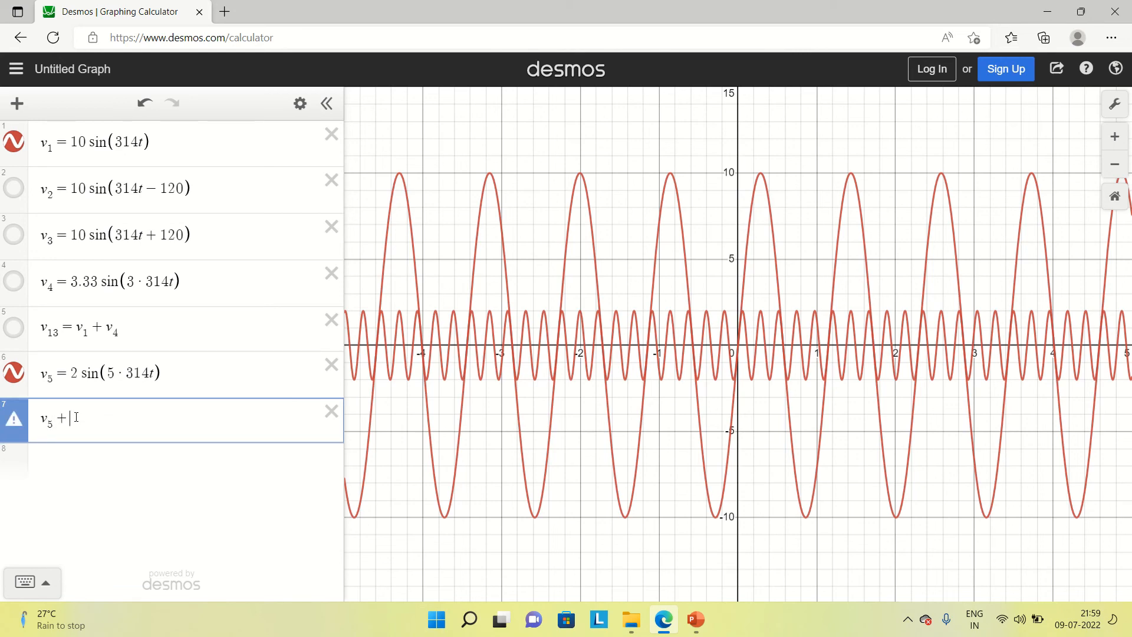
type("+v1")
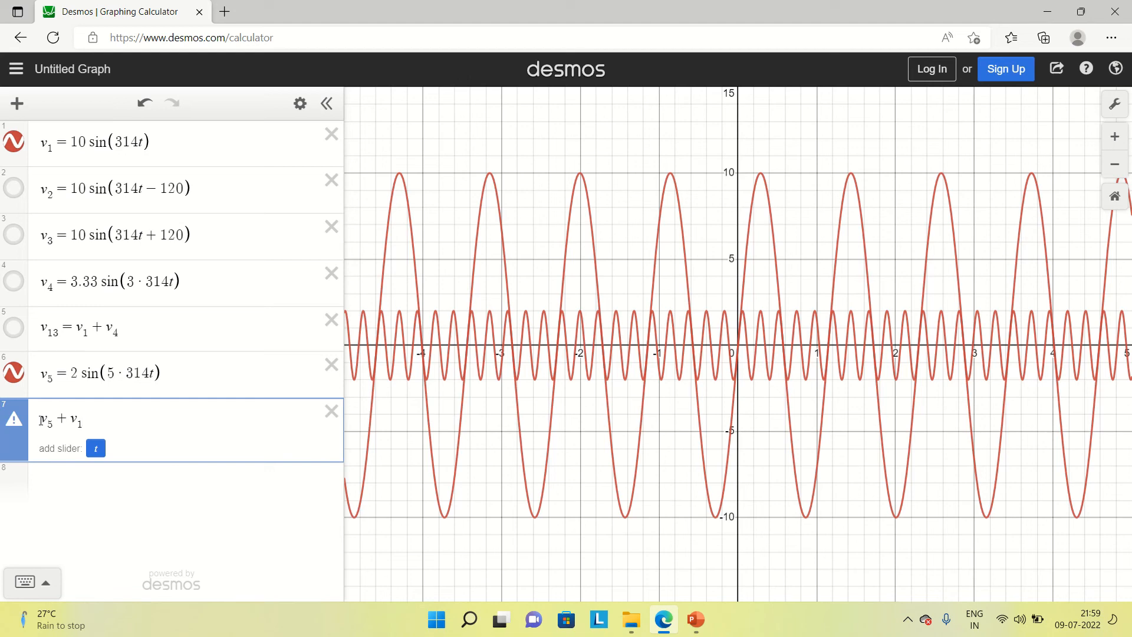
left_click(40, 420)
type("v15 =")
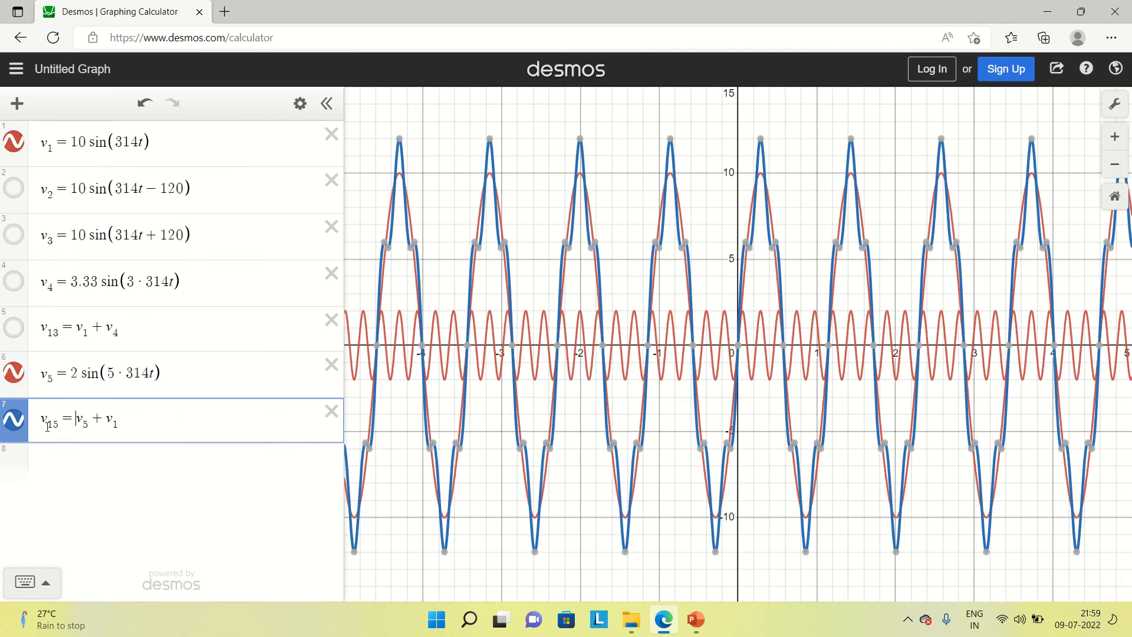
- Hide the v_5 and v_1 curves and examine a peak and the neighbouring dips of the v_15 curve up close
left_click(16, 374)
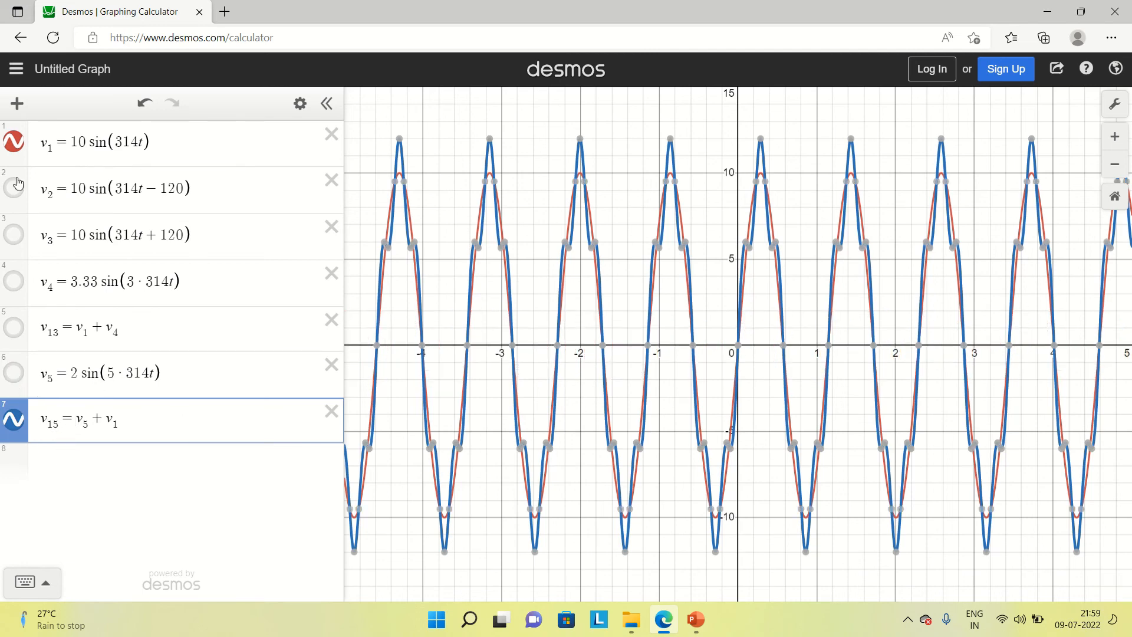
left_click(14, 142)
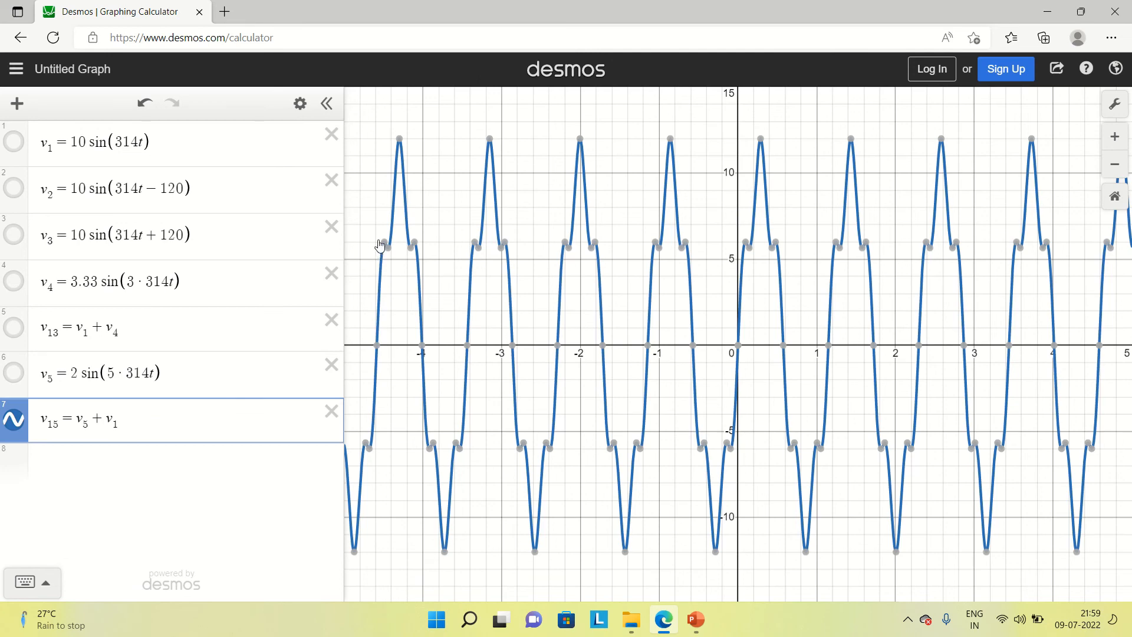
mouse_move(380, 251)
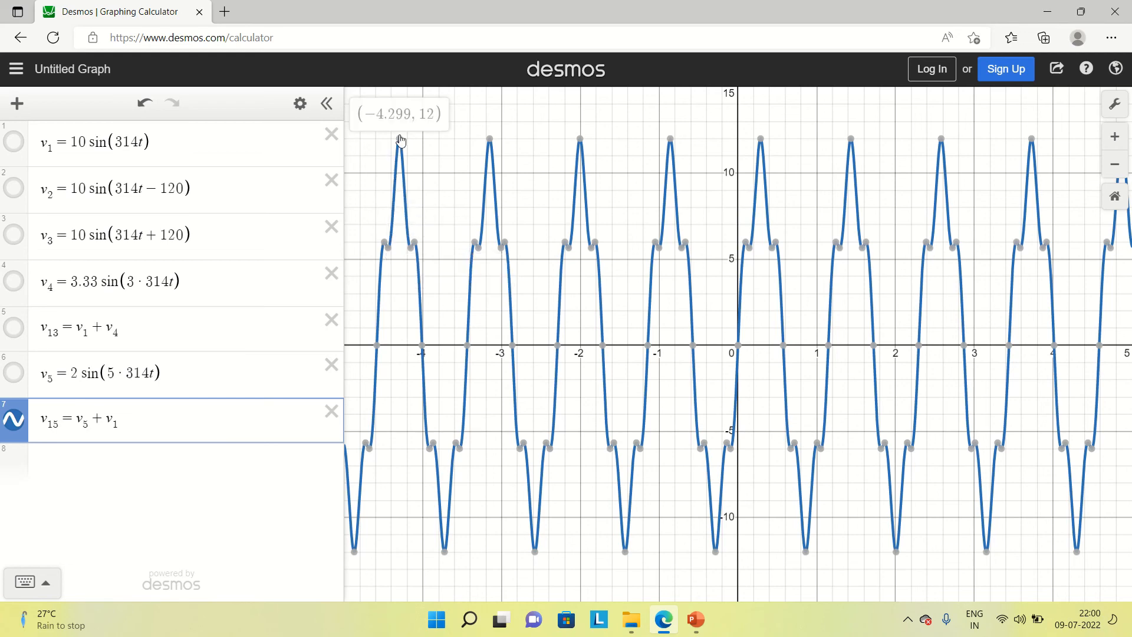
mouse_move(410, 250)
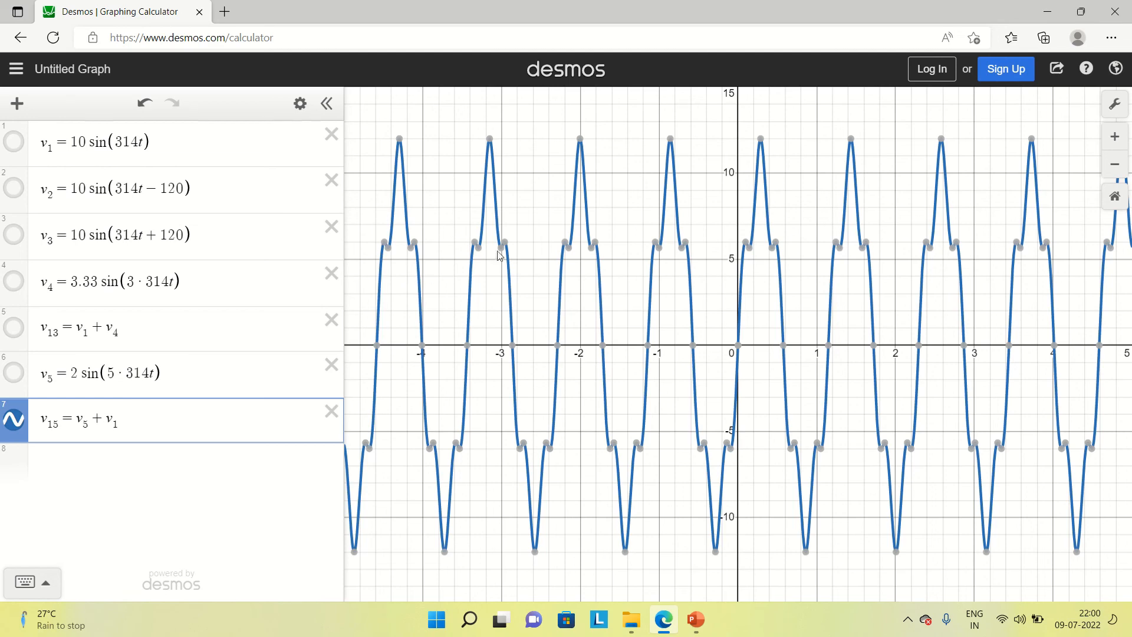
scroll(519, 251, "up", 4)
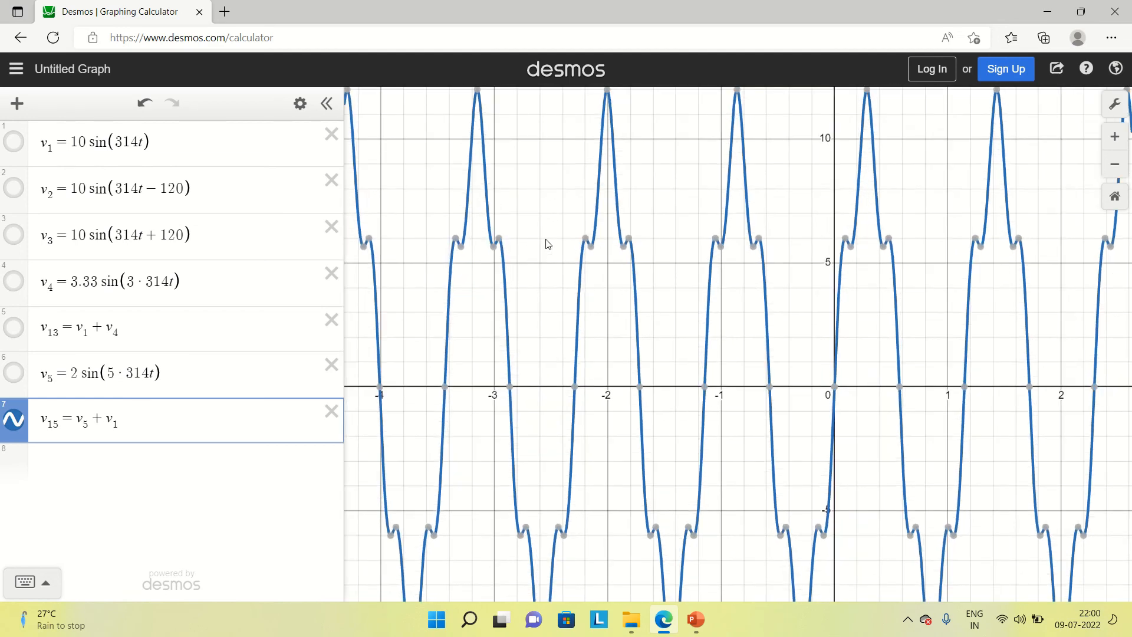
scroll(546, 246, "up", 1)
mouse_move(587, 257)
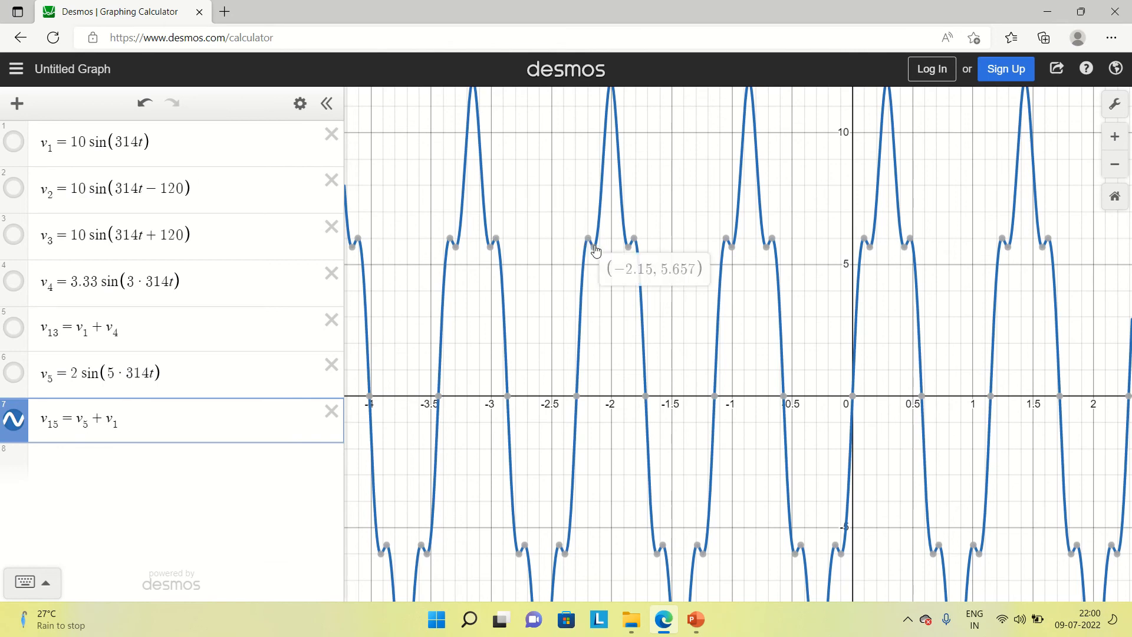
scroll(597, 243, "down", 1)
mouse_move(615, 89)
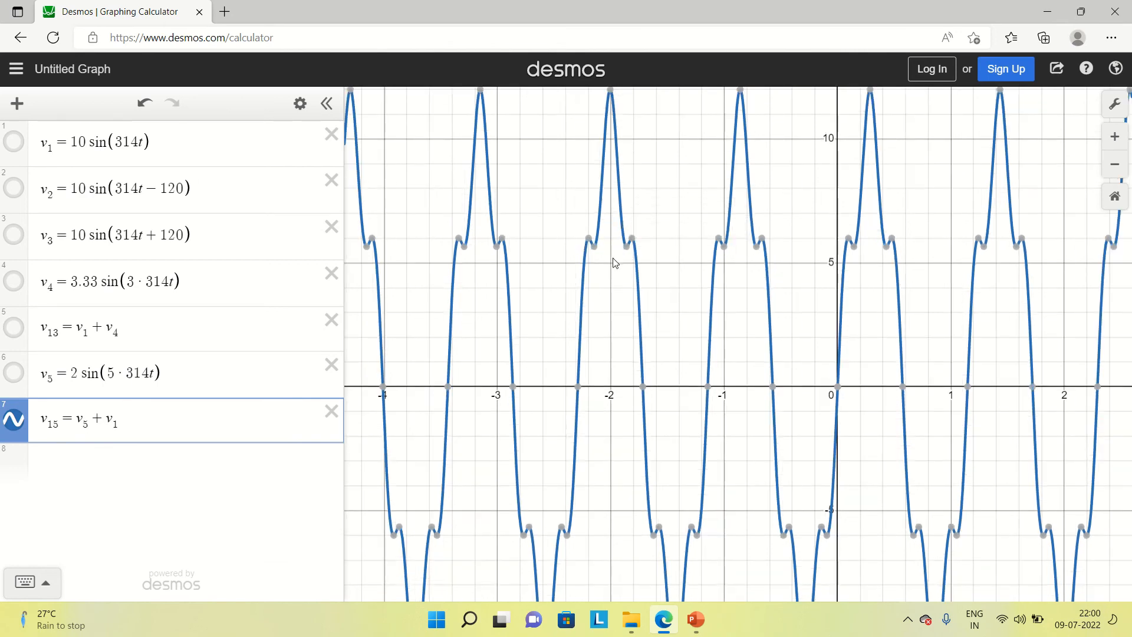
scroll(612, 261, "down", 3)
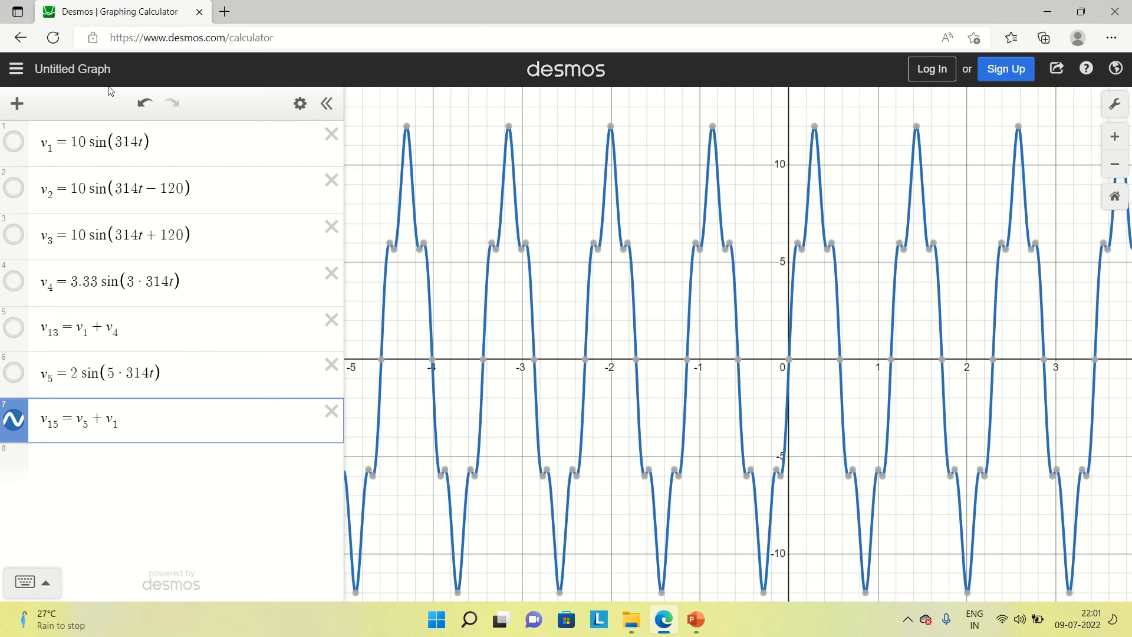
mouse_move(579, 5)
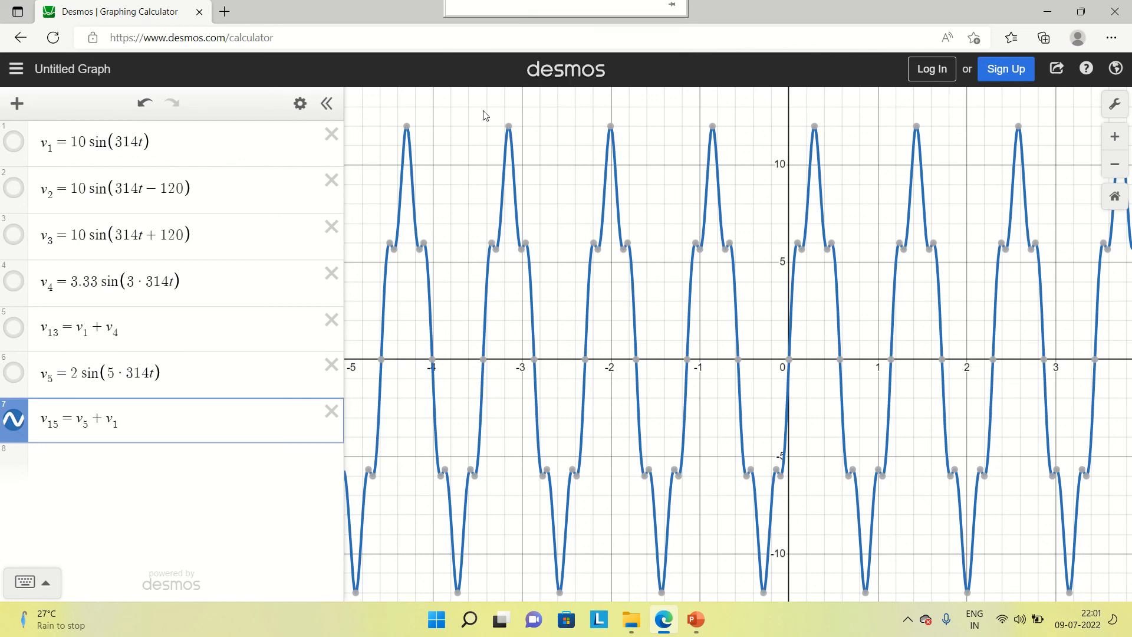
mouse_move(482, 6)
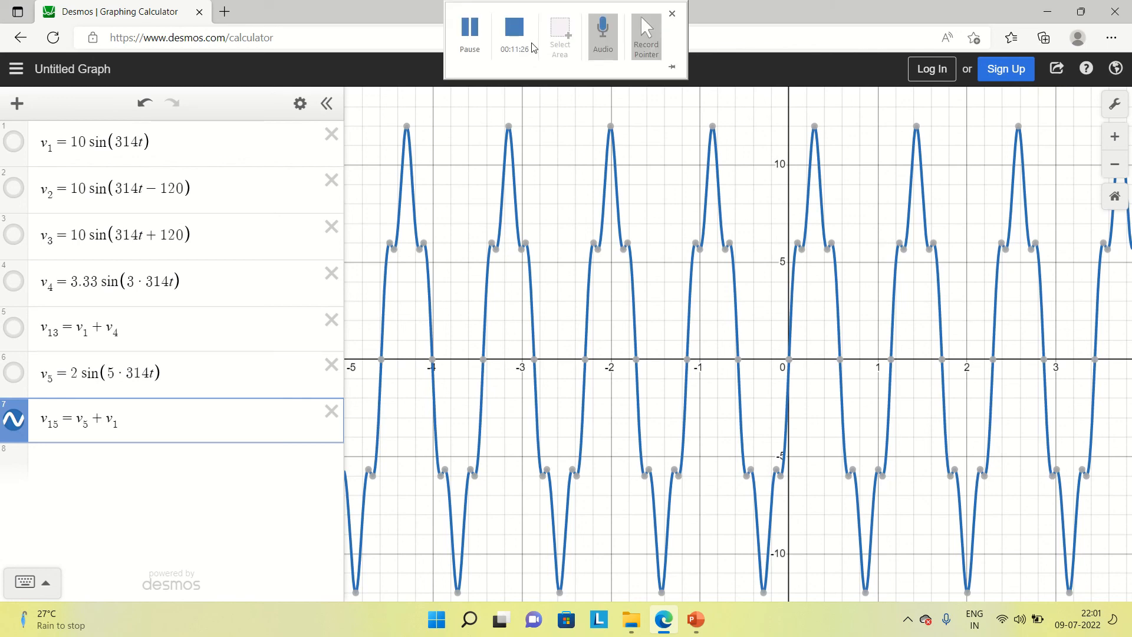